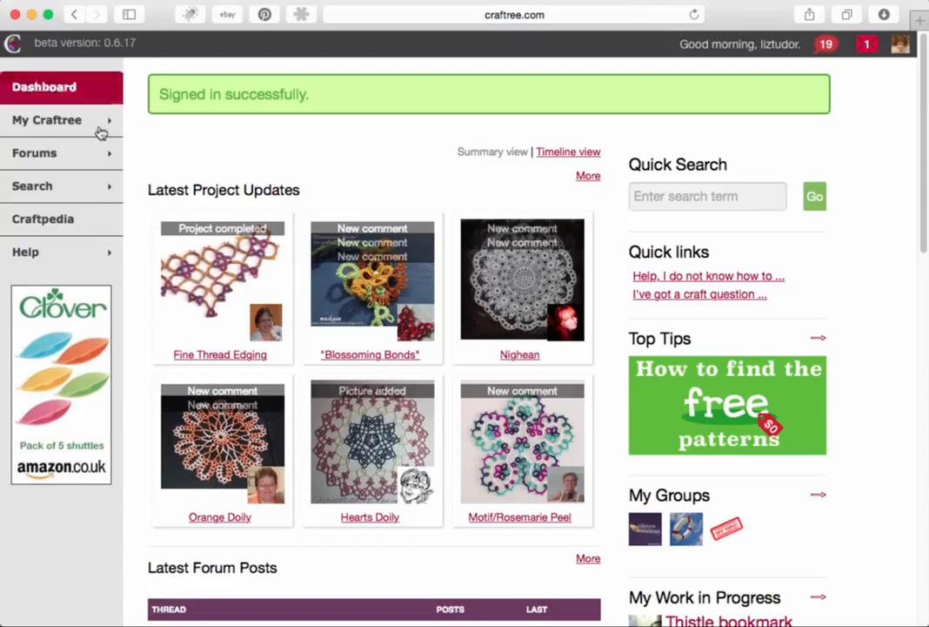
Step: Search the pattern collection for "mystery" and open the 2015 Beginner's Mystery Tat-A-Long pattern
mouse_move(75, 194)
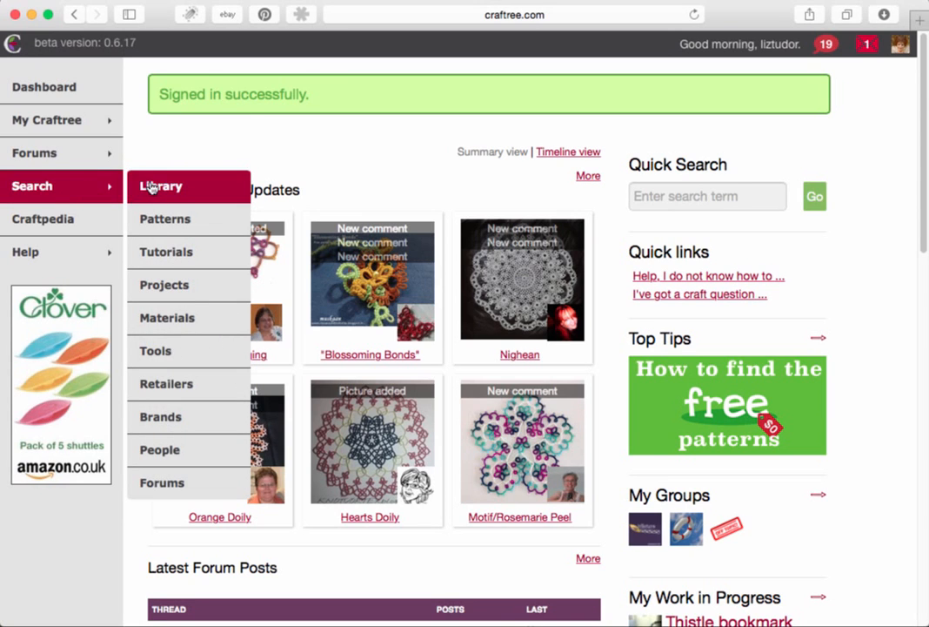
click(176, 219)
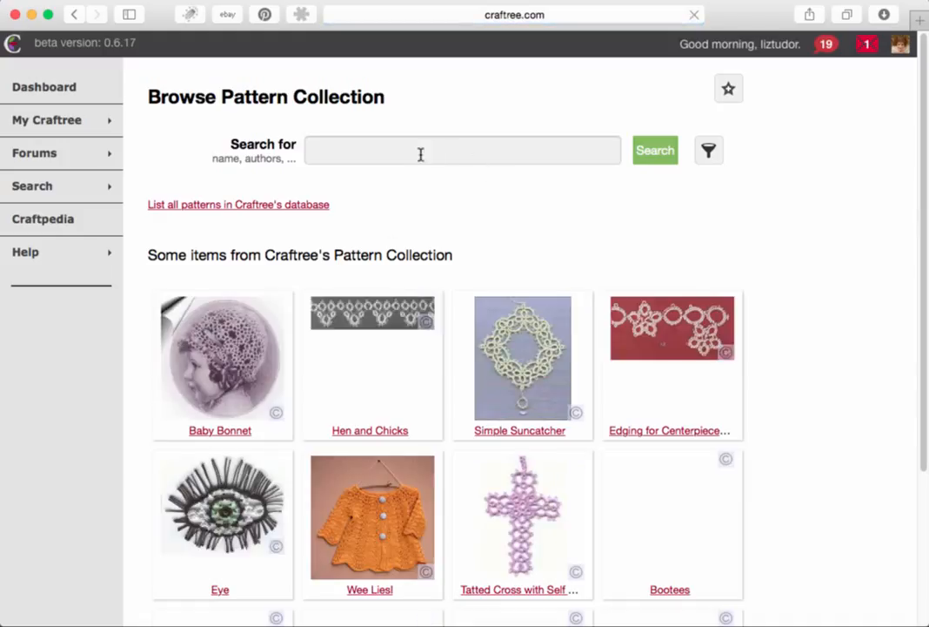
click(418, 154)
text(mystery)
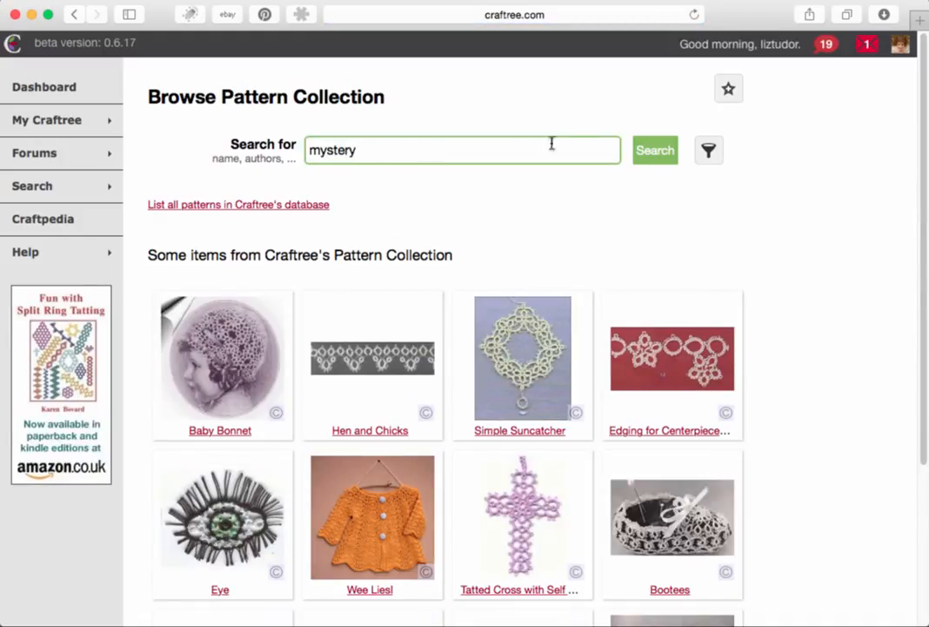
click(660, 153)
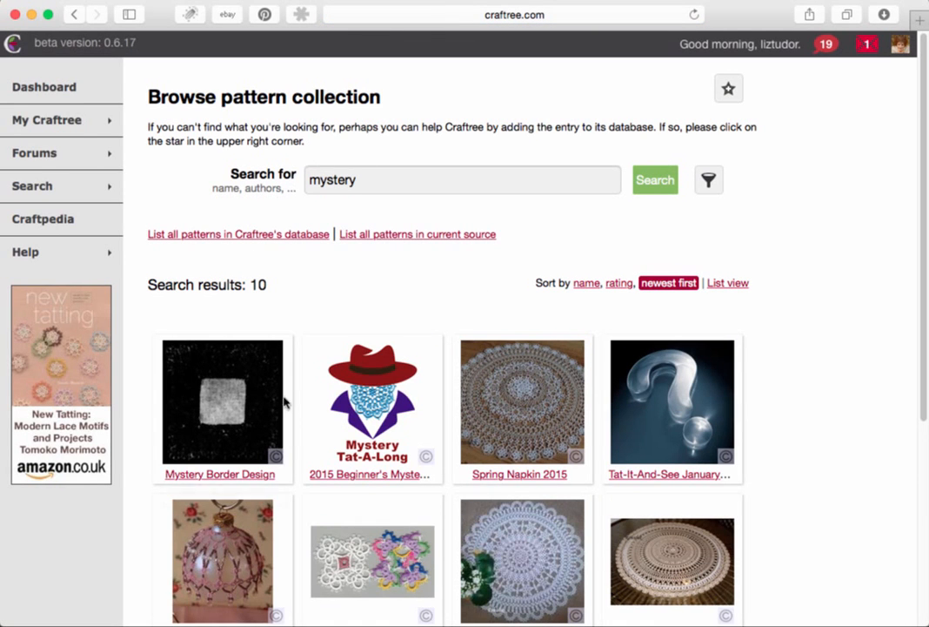
scroll(609, 417, down, 1)
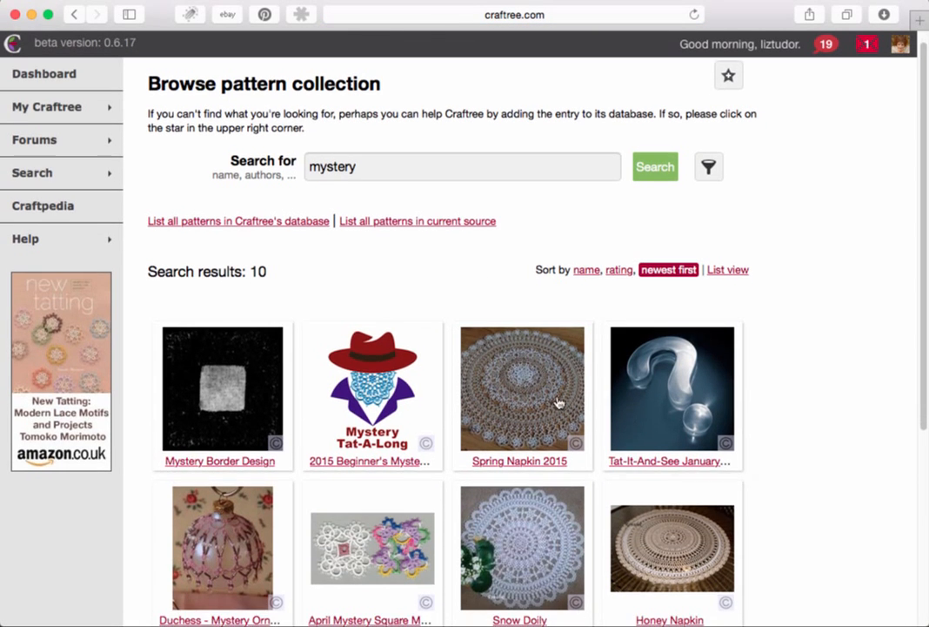
click(374, 381)
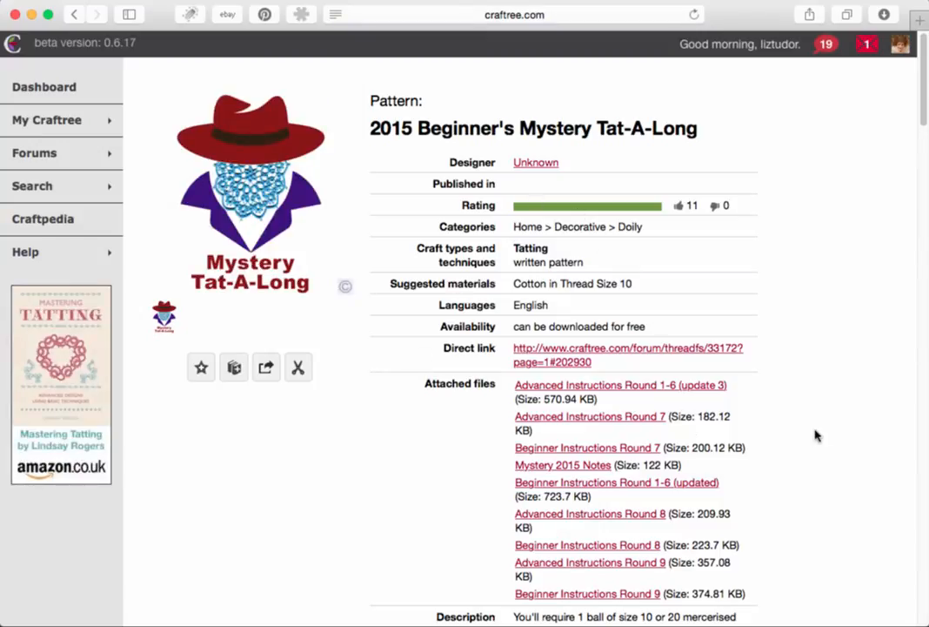
Step: Look through the pattern's details, attached files and description, and view all projects that use it
scroll(812, 436, down, 1)
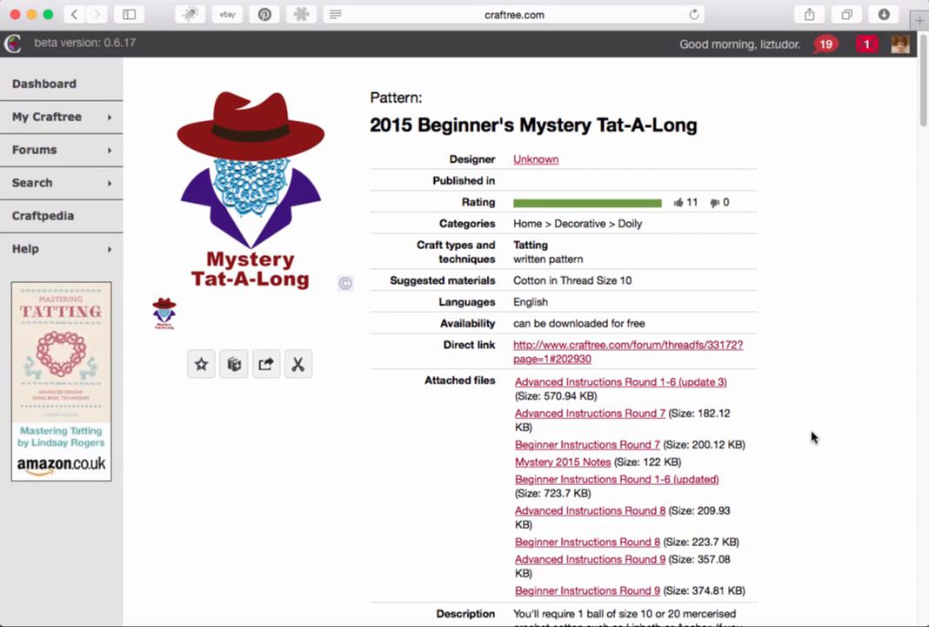
scroll(812, 437, down, 5)
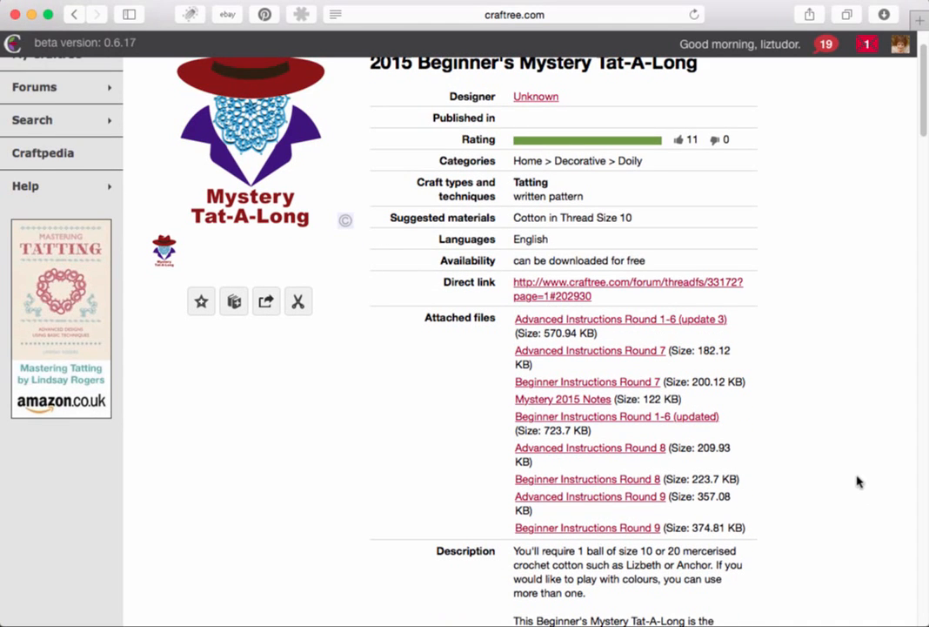
scroll(856, 479, down, 2)
scroll(856, 480, down, 12)
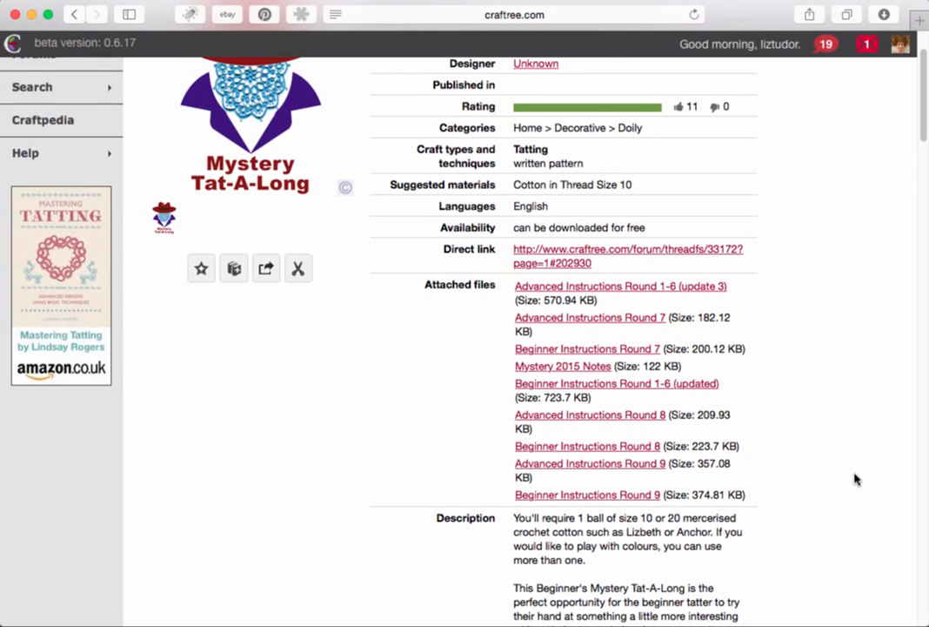
scroll(856, 480, down, 15)
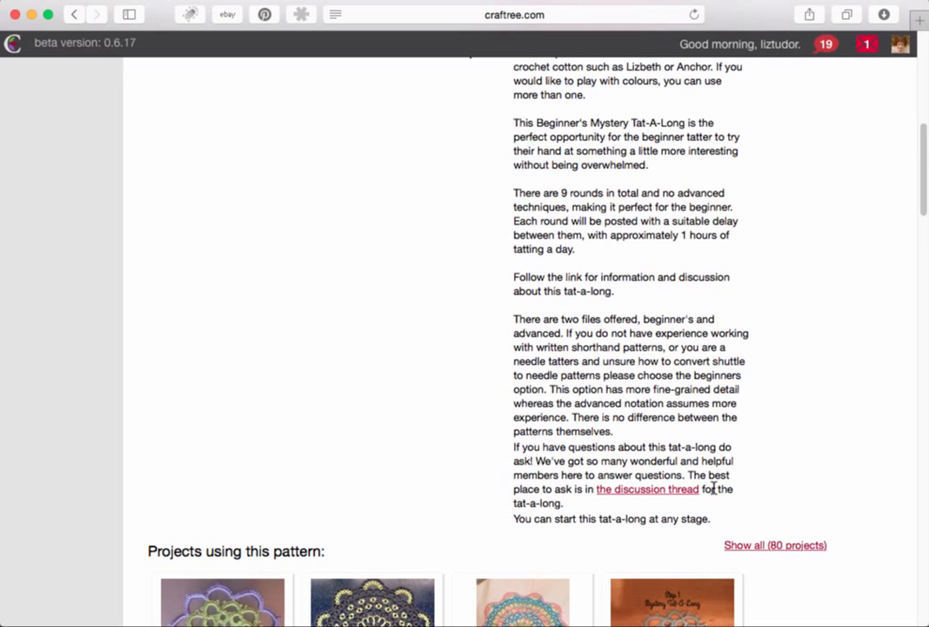
scroll(827, 428, down, 1)
scroll(827, 428, down, 11)
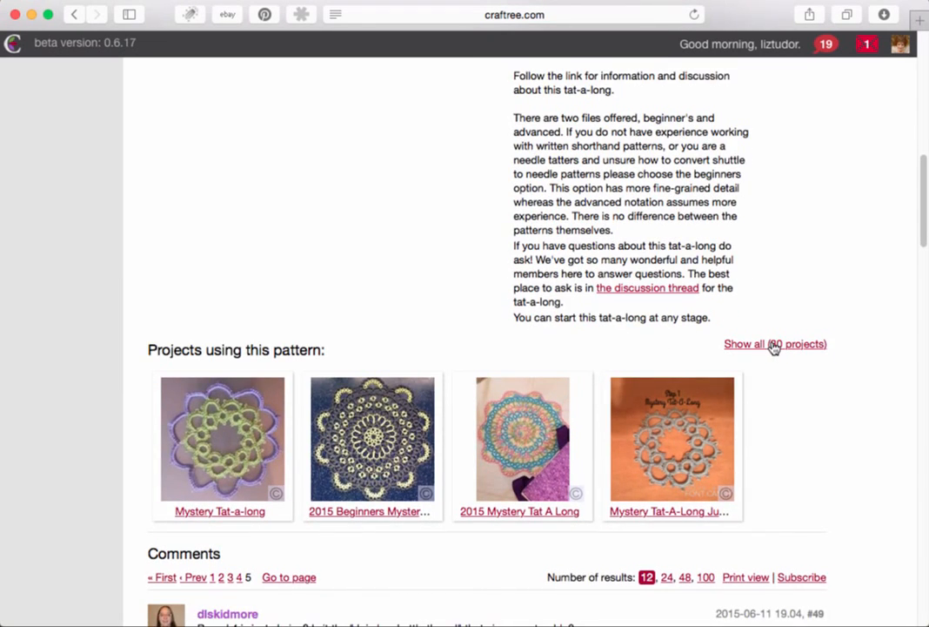
click(773, 346)
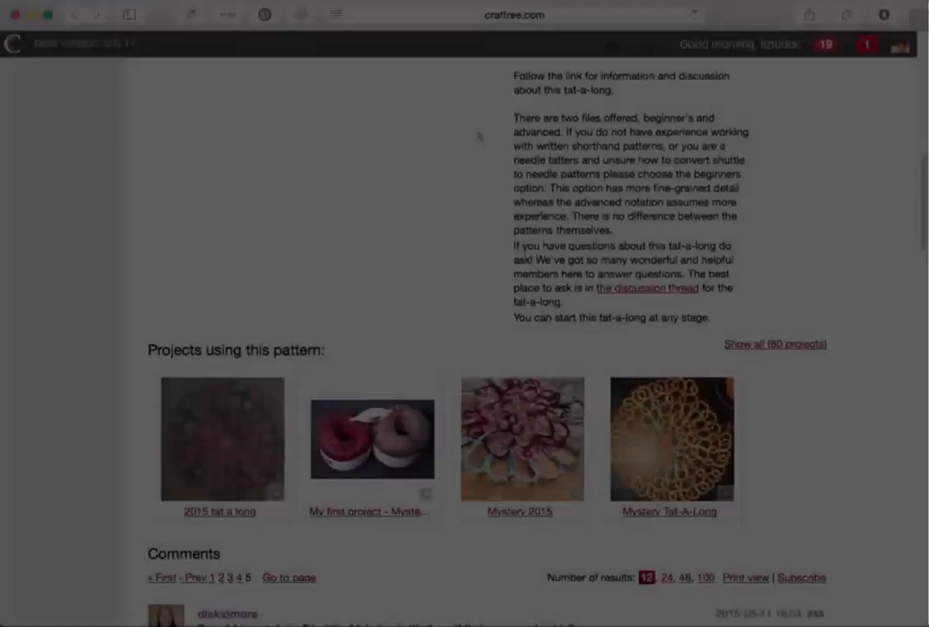
Step: Start a new project from the 2015 Beginner's Mystery Tat-A-Long pattern and name it "2015 Mystery"
scroll(477, 136, up, 20)
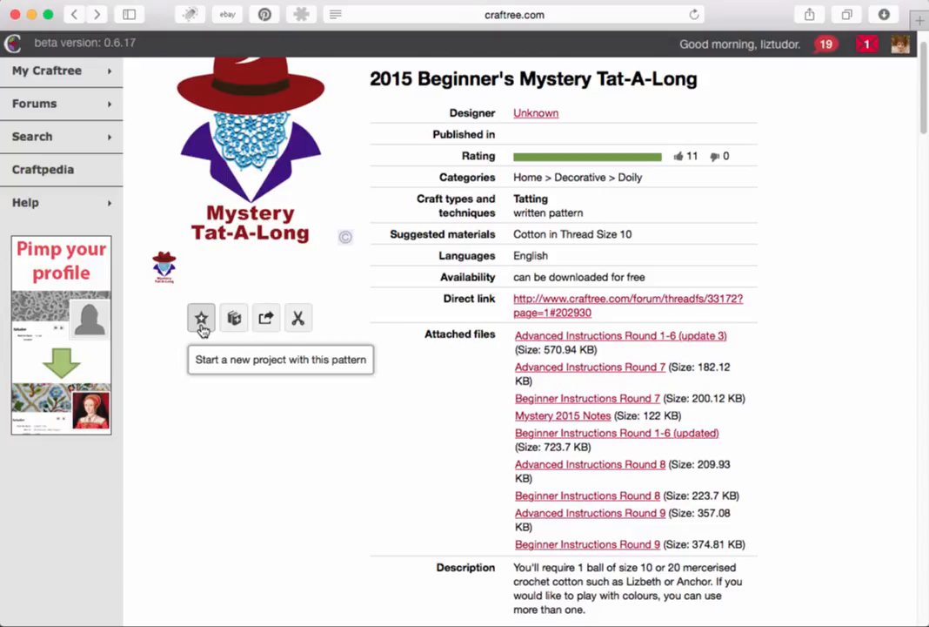
click(201, 318)
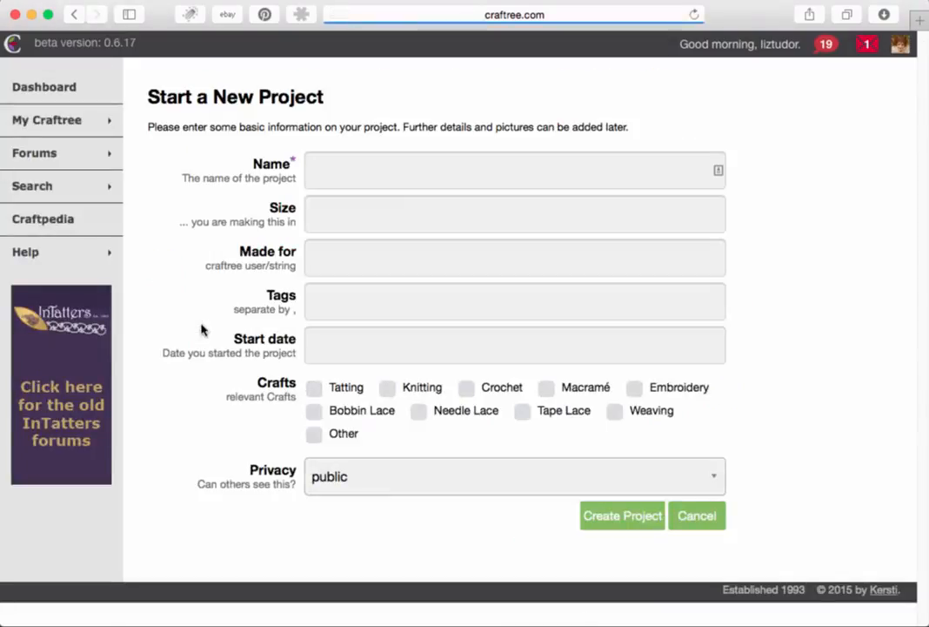
click(356, 166)
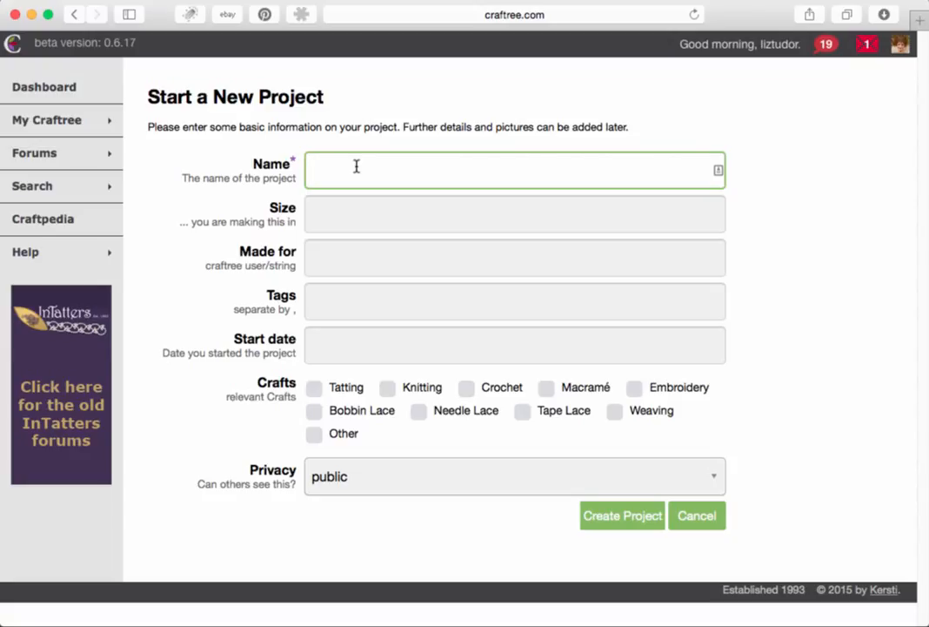
text(2015 Mystery)
Step: Enter "I'm making this for me" as free text for who the project is made for
click(426, 253)
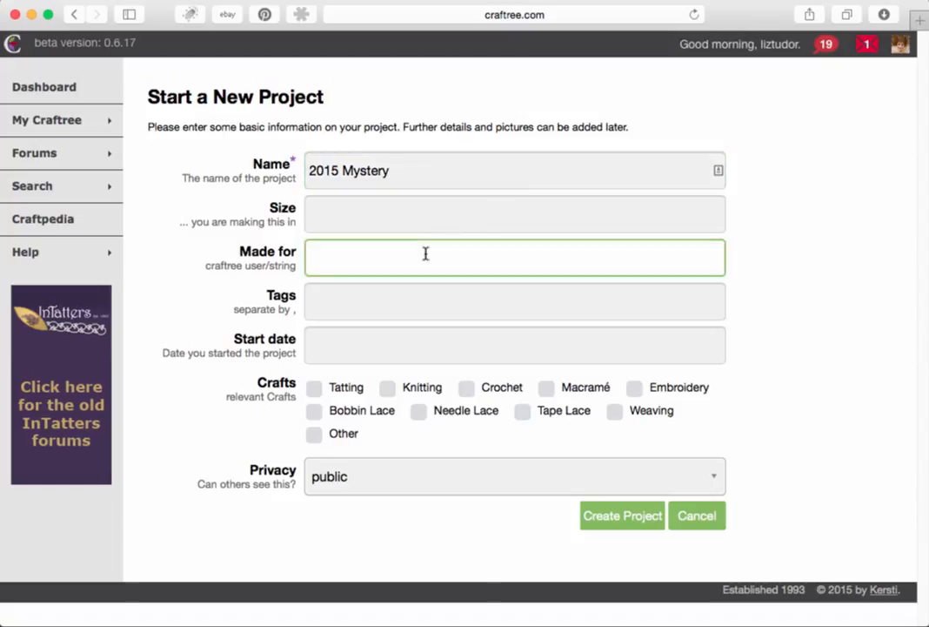
text(I'm making this )
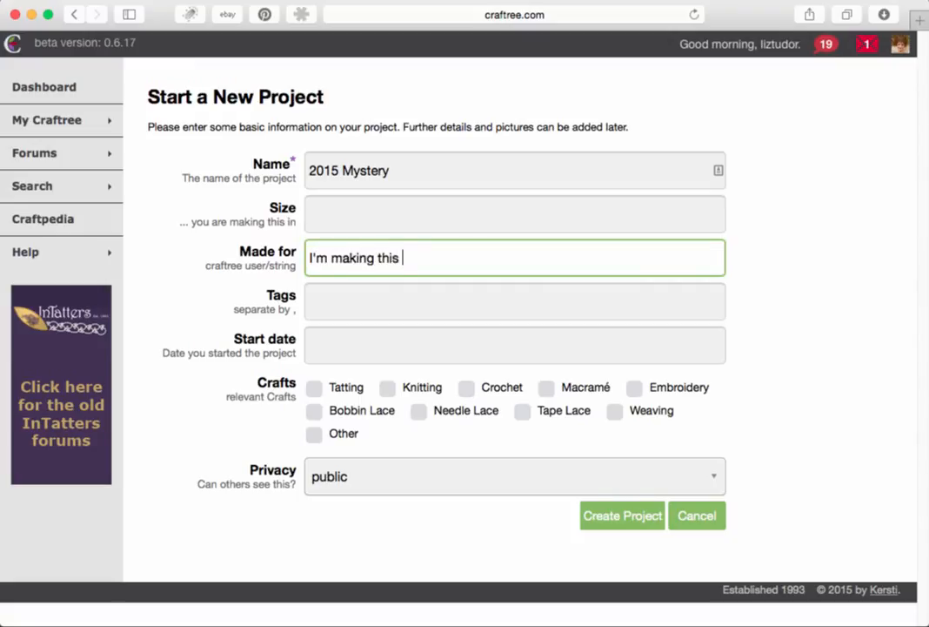
text(for me)
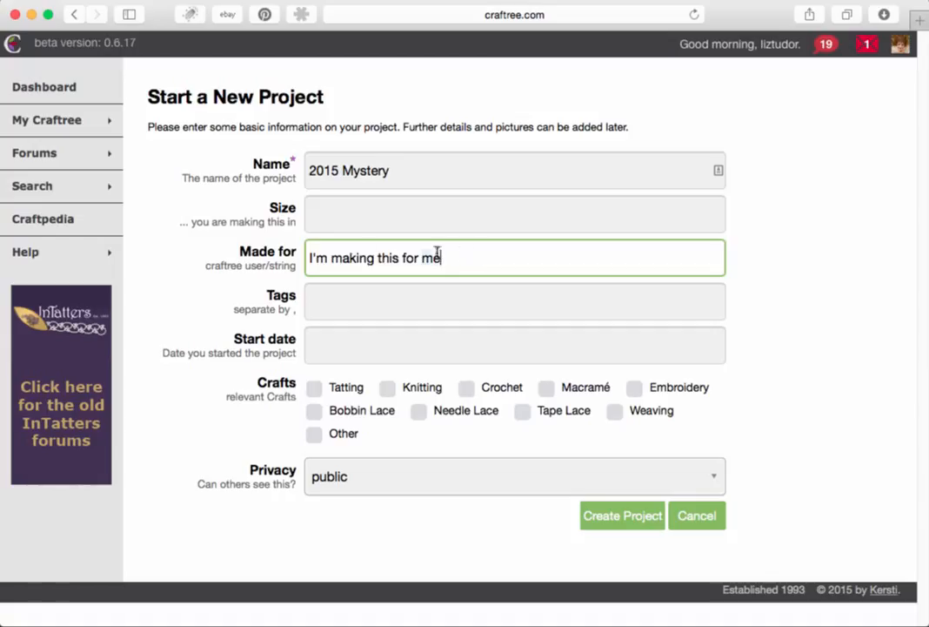
Step: Replace the Made for text with the username of the Craftree member, picked from the suggested members
drag(442, 255, 311, 252)
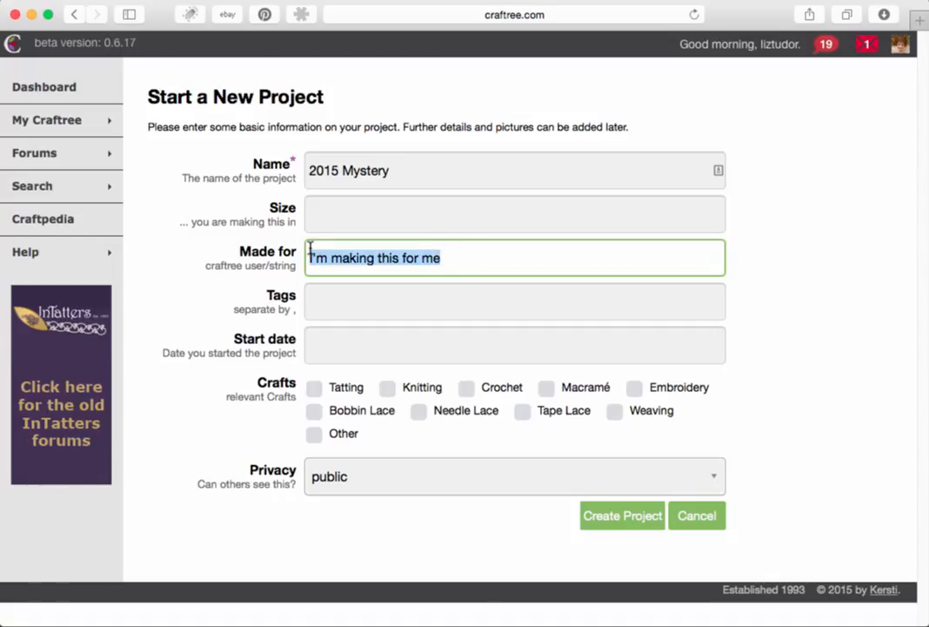
text(kersti)
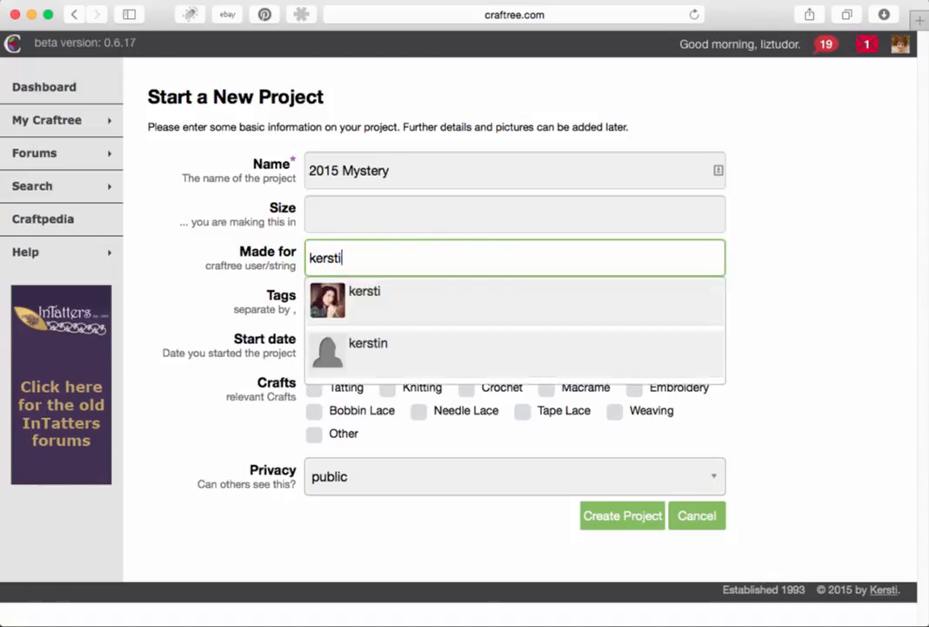
click(399, 296)
Step: Set the project's start date to 03 Sep 2015 and mark its craft as Tatting with Shuttle tatting
click(365, 306)
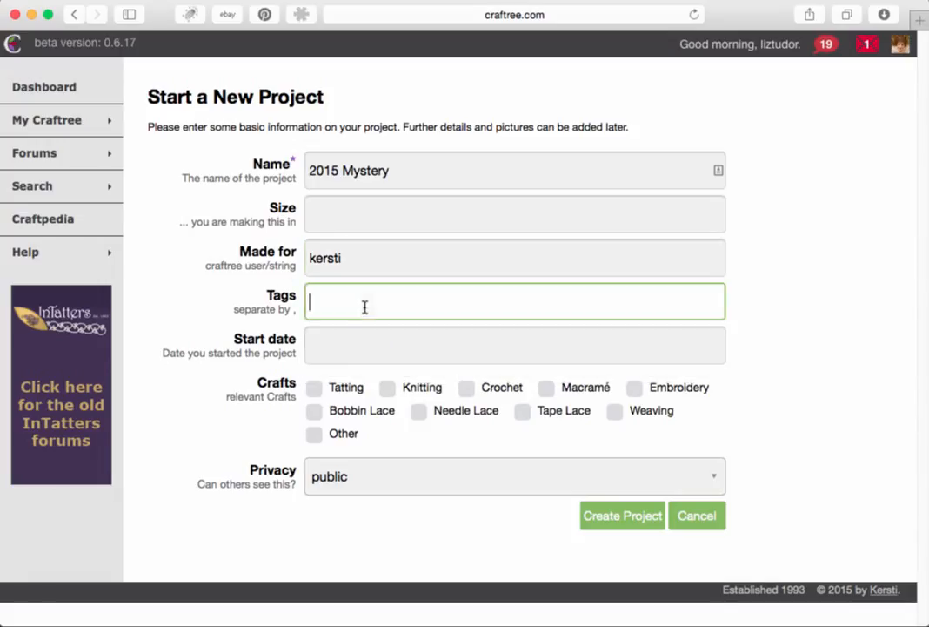
click(342, 346)
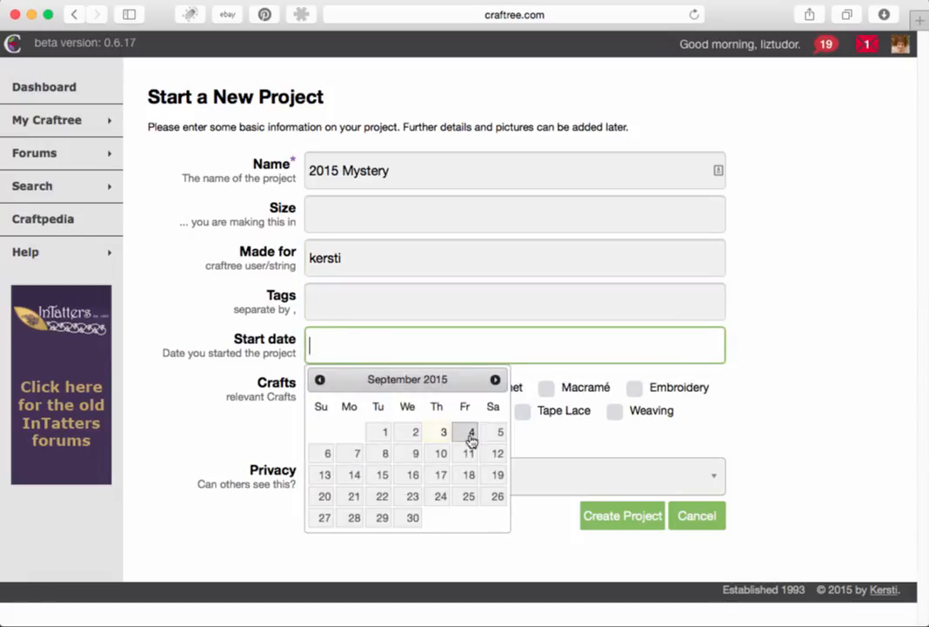
click(440, 433)
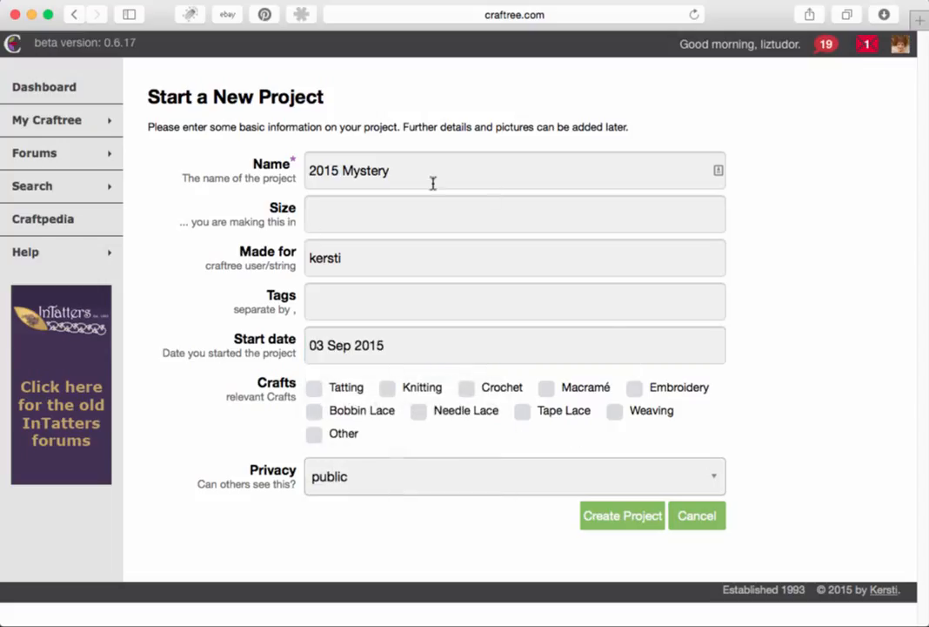
click(344, 389)
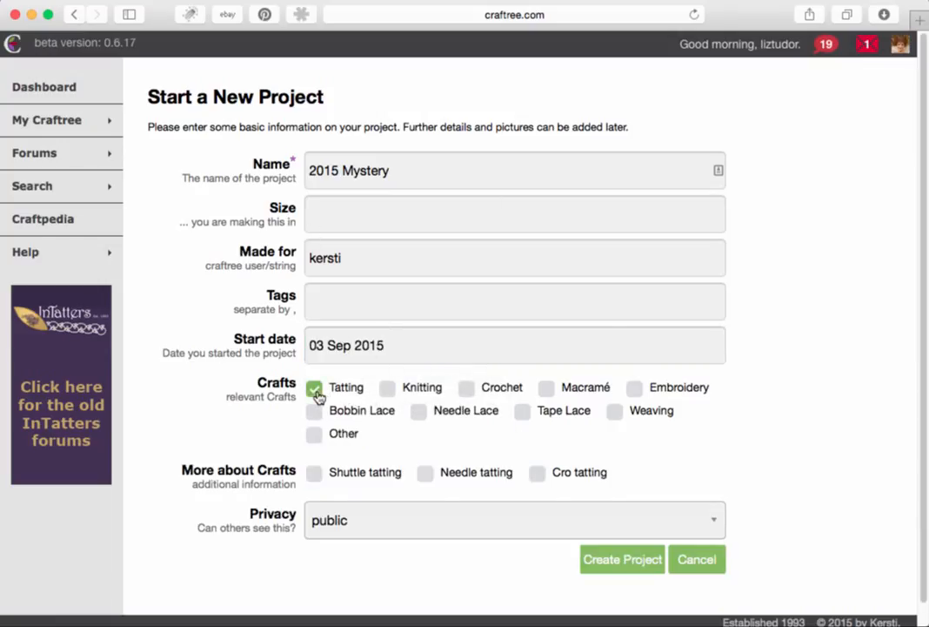
click(315, 474)
Step: Set the project's privacy to public and create the project
click(458, 520)
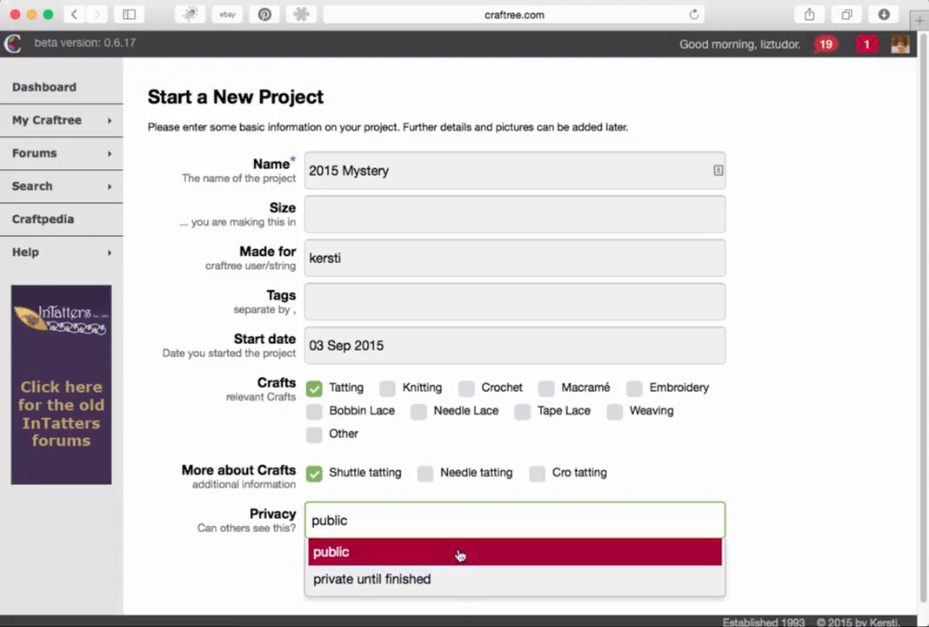
click(460, 553)
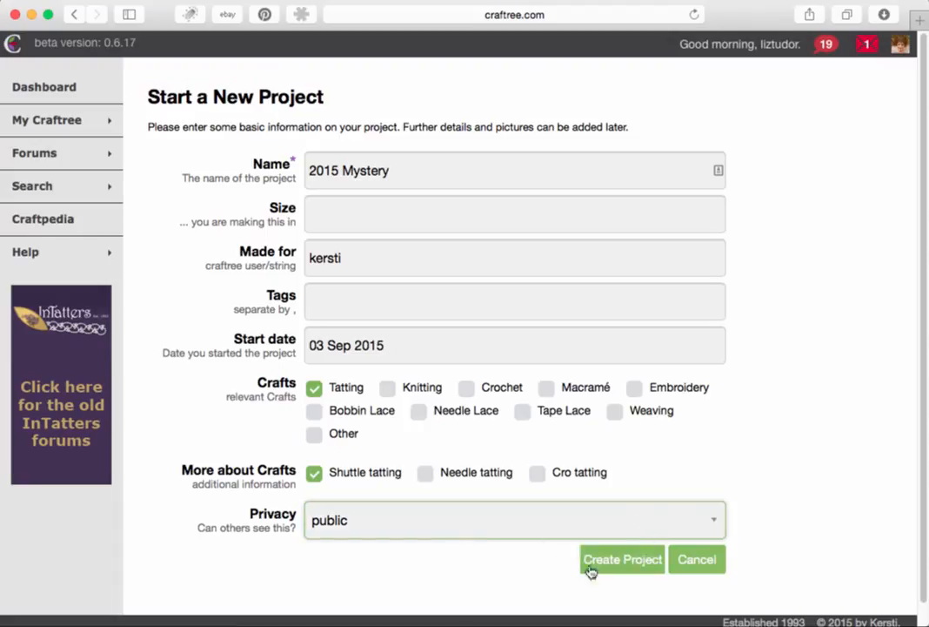
click(622, 559)
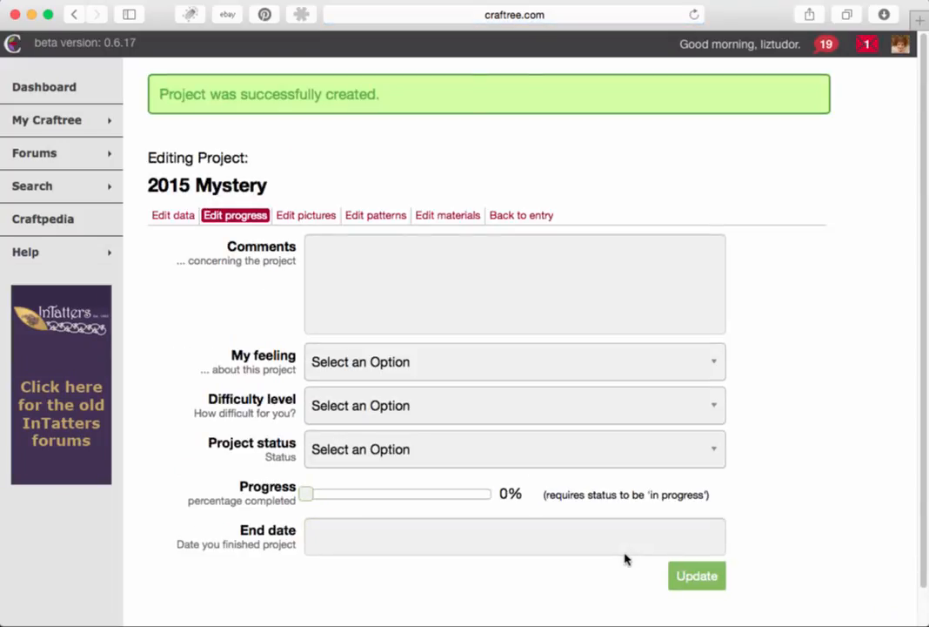
Step: Enter "This is an example of a pattern listing" as the project's comment
click(373, 272)
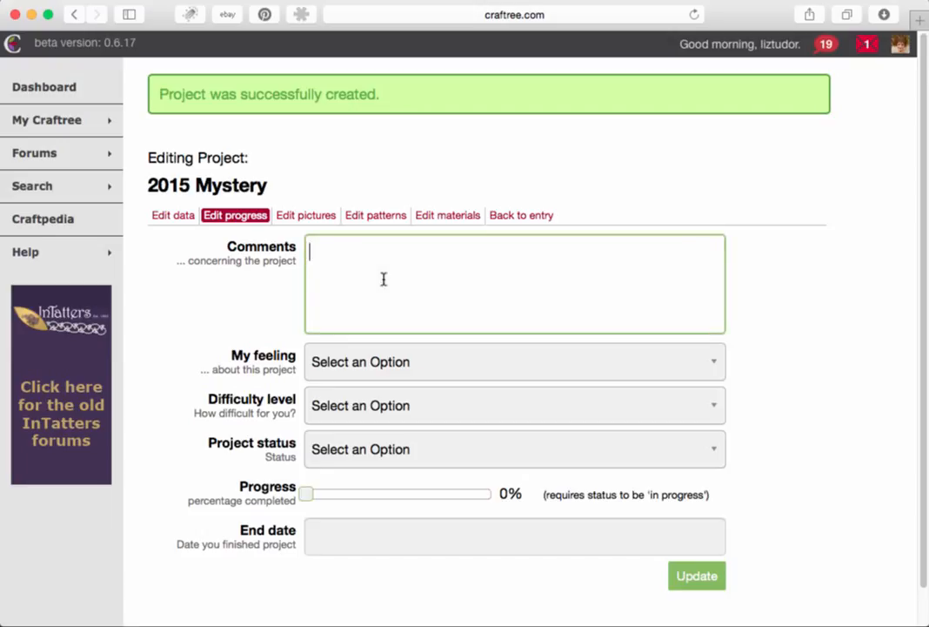
text(This is an e)
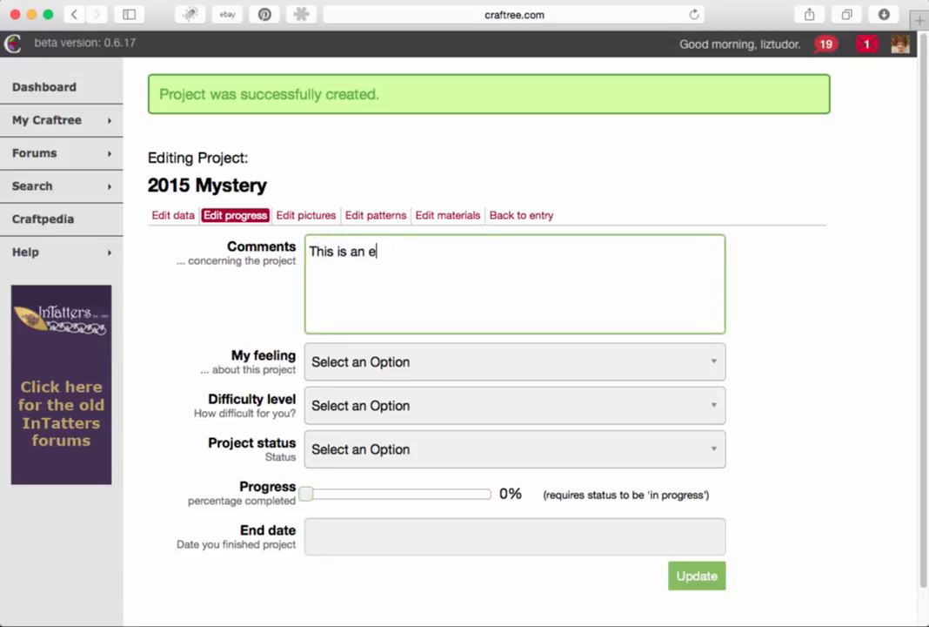
text(xample of a pattern listing)
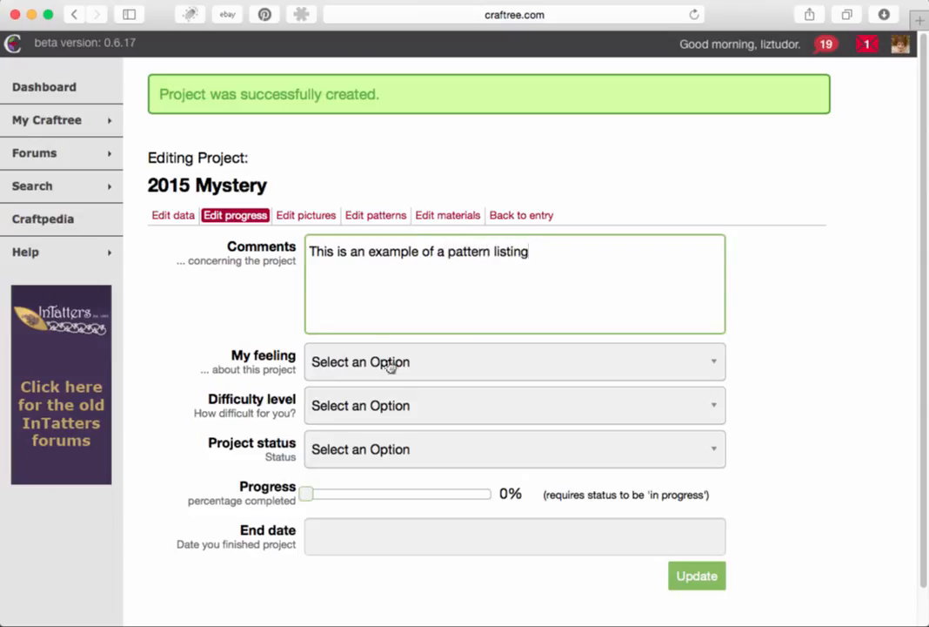
Step: Set the feeling about the project to "happy with it" and the difficulty level to "quite a struggle"
click(427, 362)
click(440, 423)
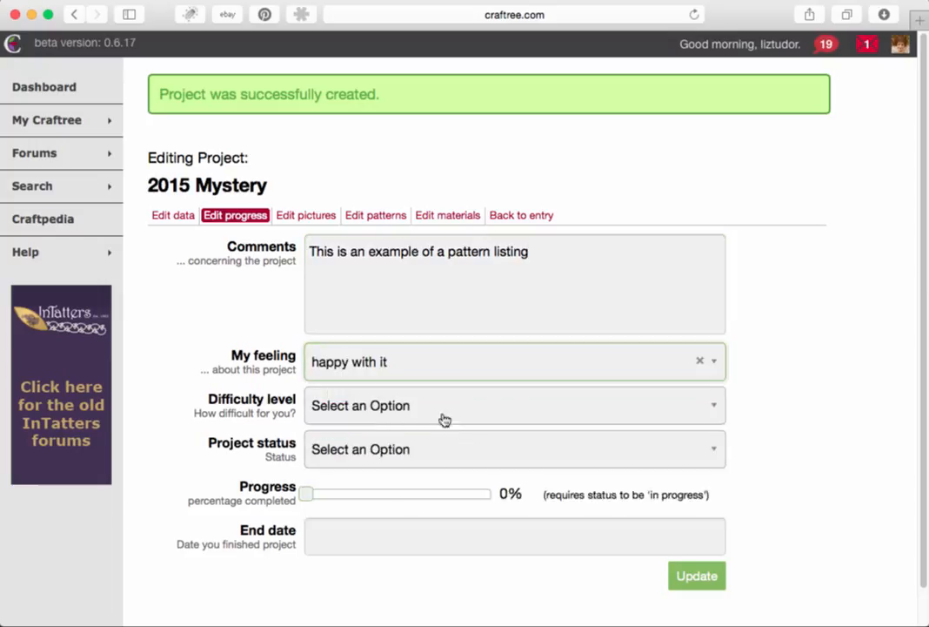
click(442, 409)
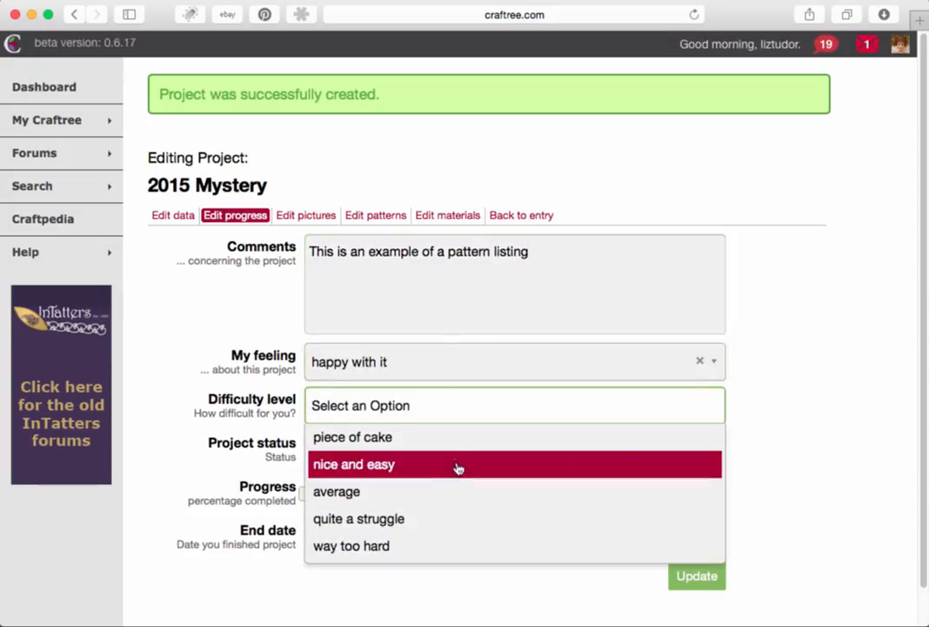
click(439, 529)
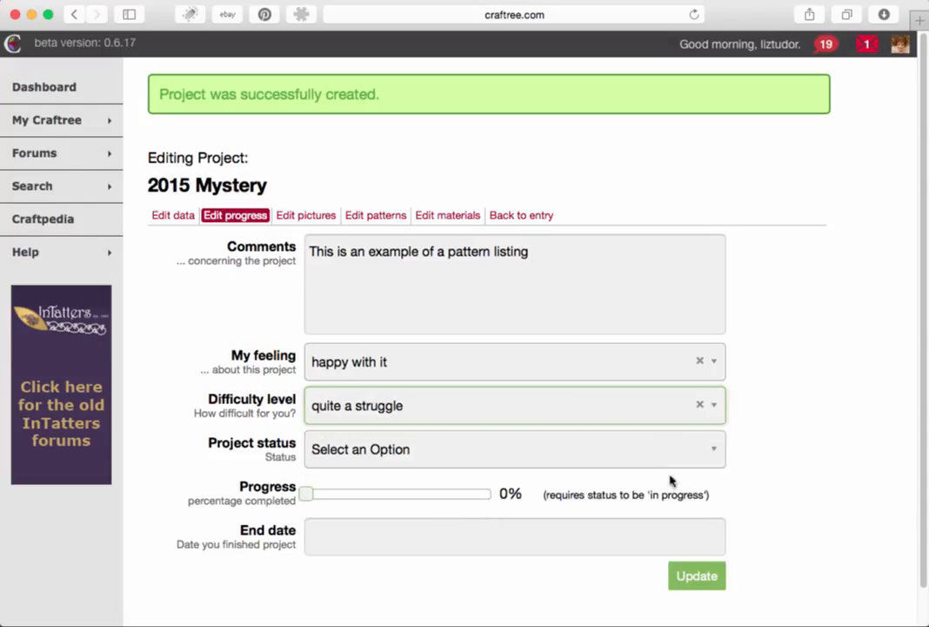
Step: Set the project status to "in progress" and the progress to 64%
scroll(763, 483, down, 2)
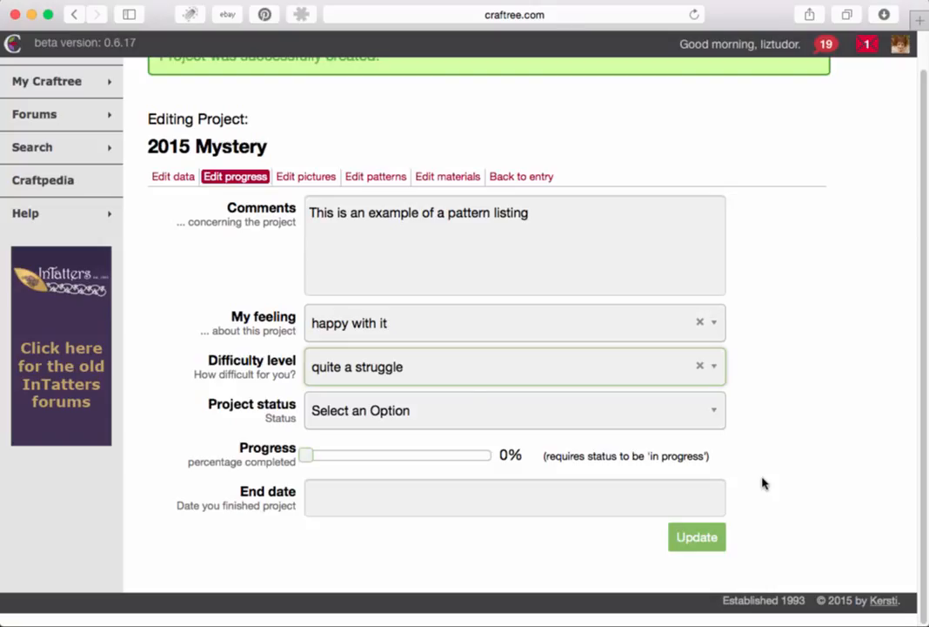
click(415, 414)
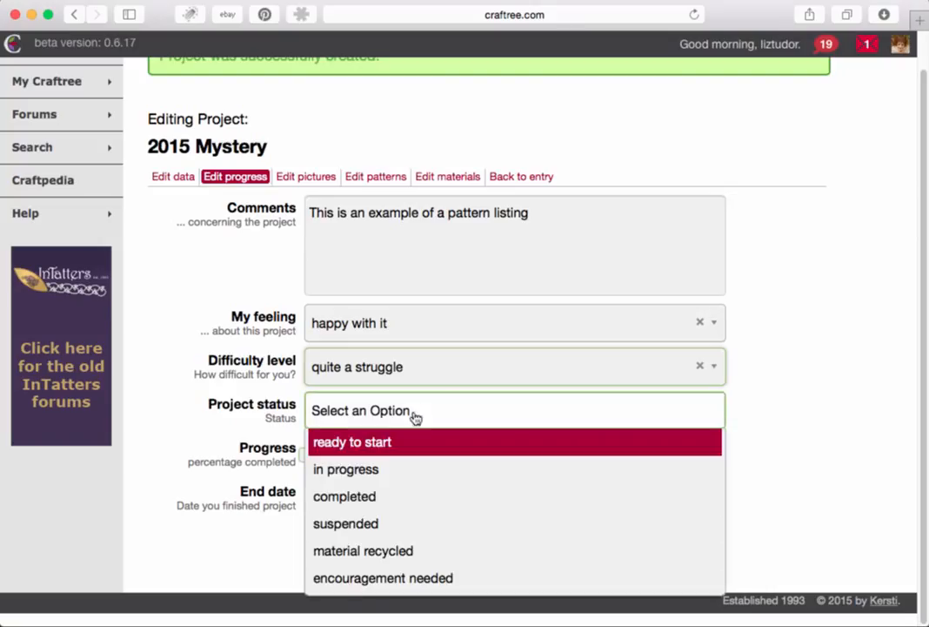
click(407, 471)
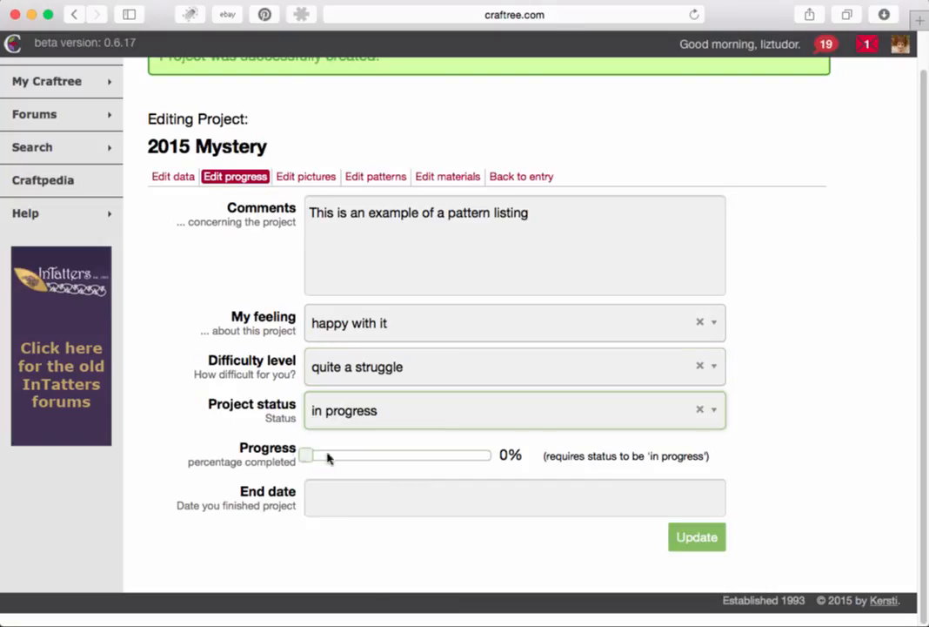
click(354, 459)
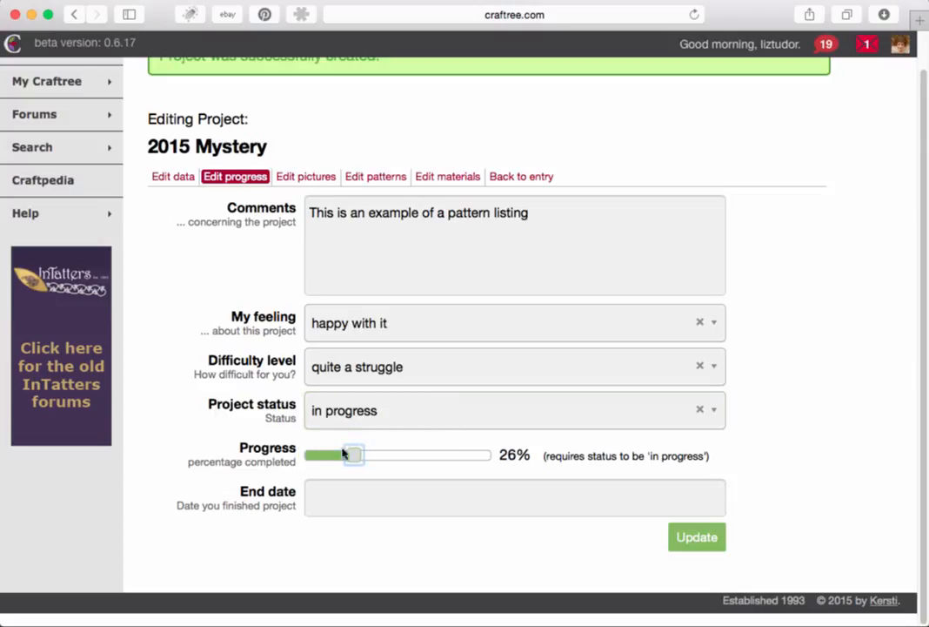
drag(353, 460, 425, 455)
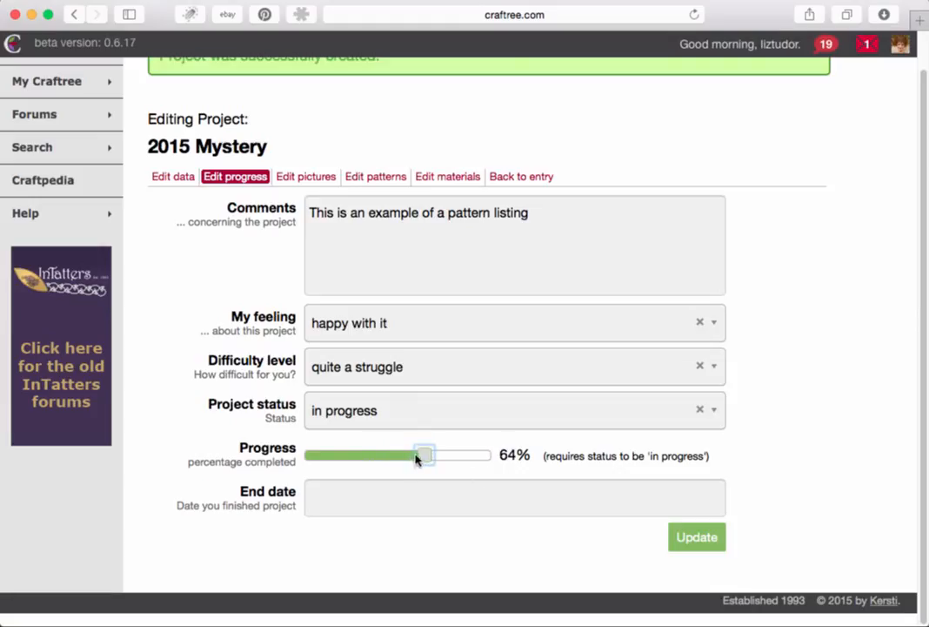
Step: Leave the end date blank, save the progress details and go back to the project's entry page
click(398, 498)
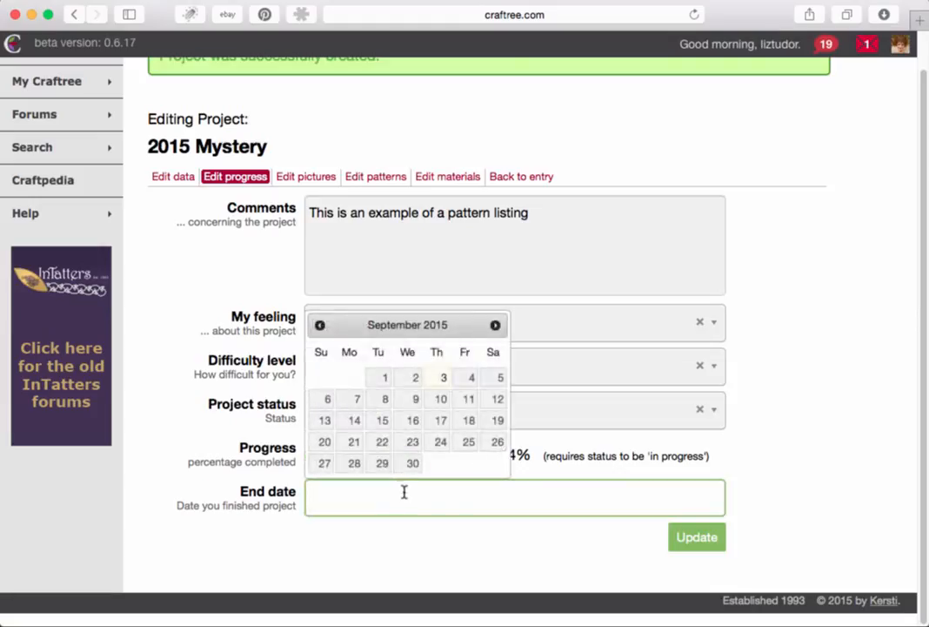
click(799, 432)
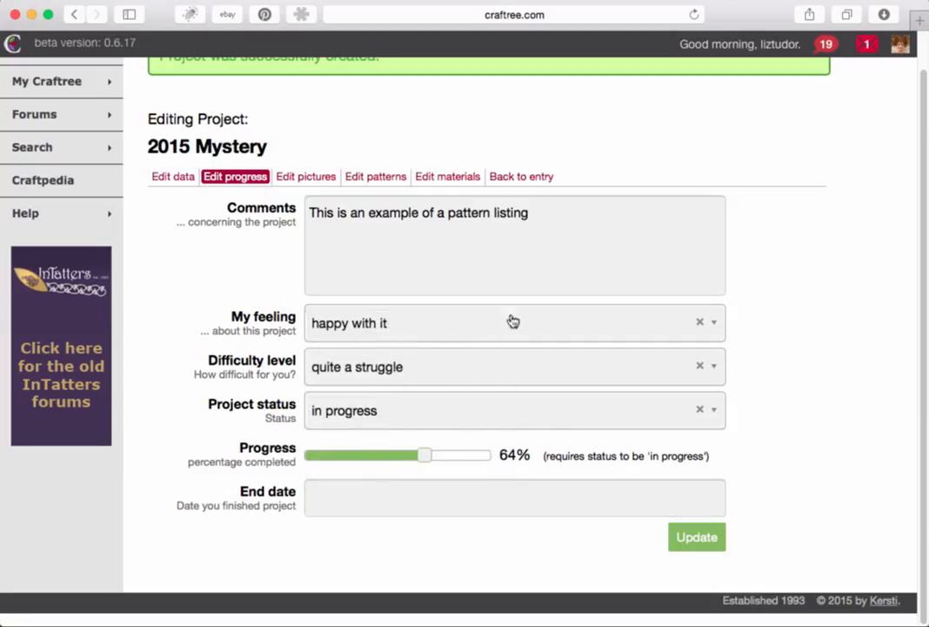
click(714, 532)
click(705, 539)
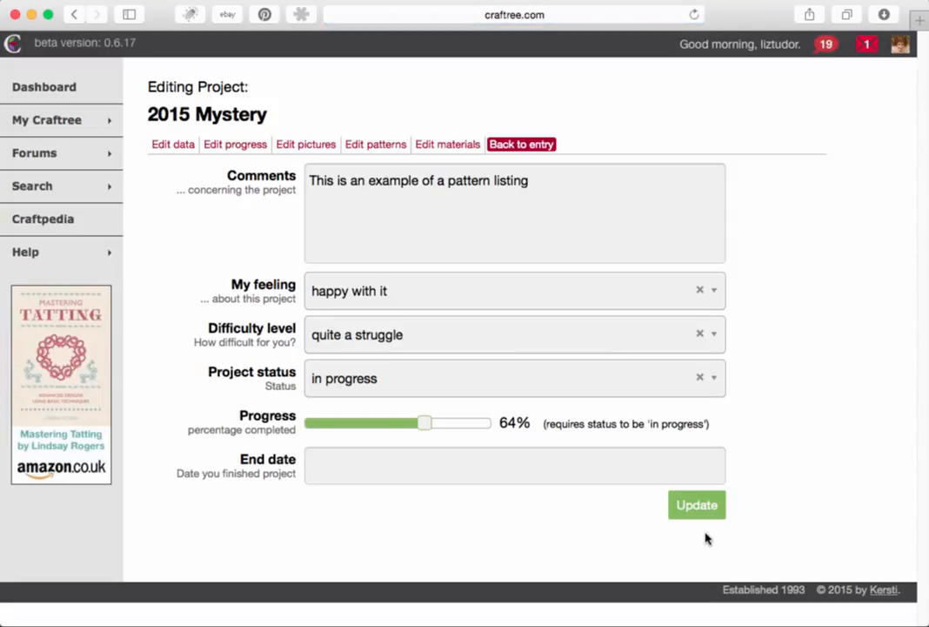
click(509, 143)
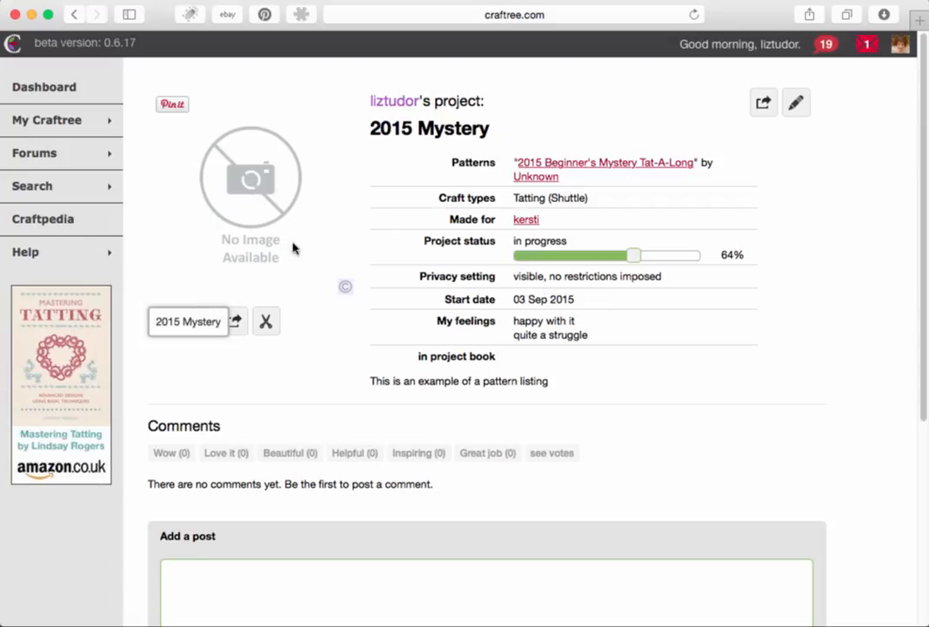
Step: Edit the project's pictures and choose the Desktop file "Screen Shot 2015-09-02 at 15.27.54.png" for upload
click(798, 104)
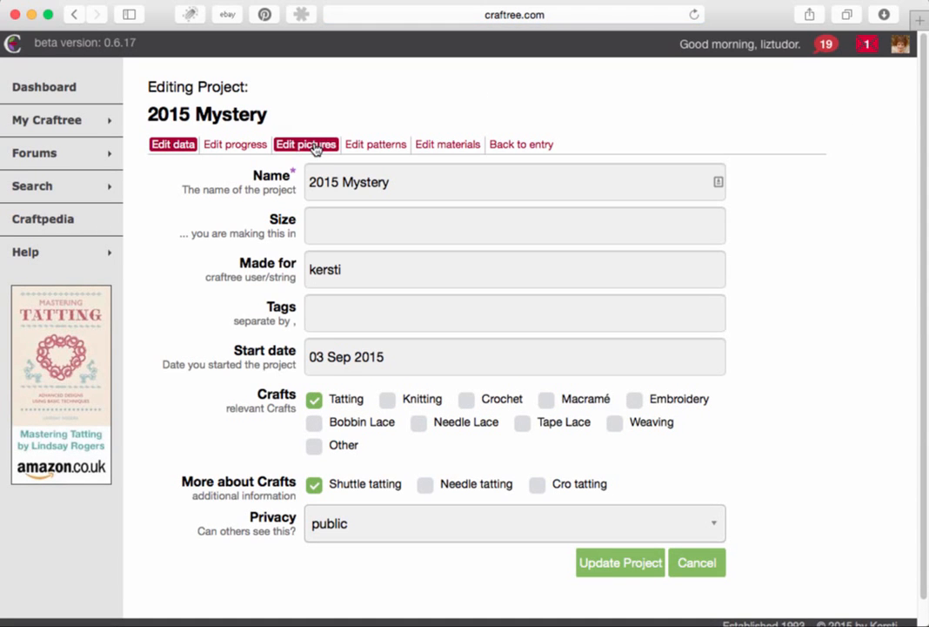
click(315, 148)
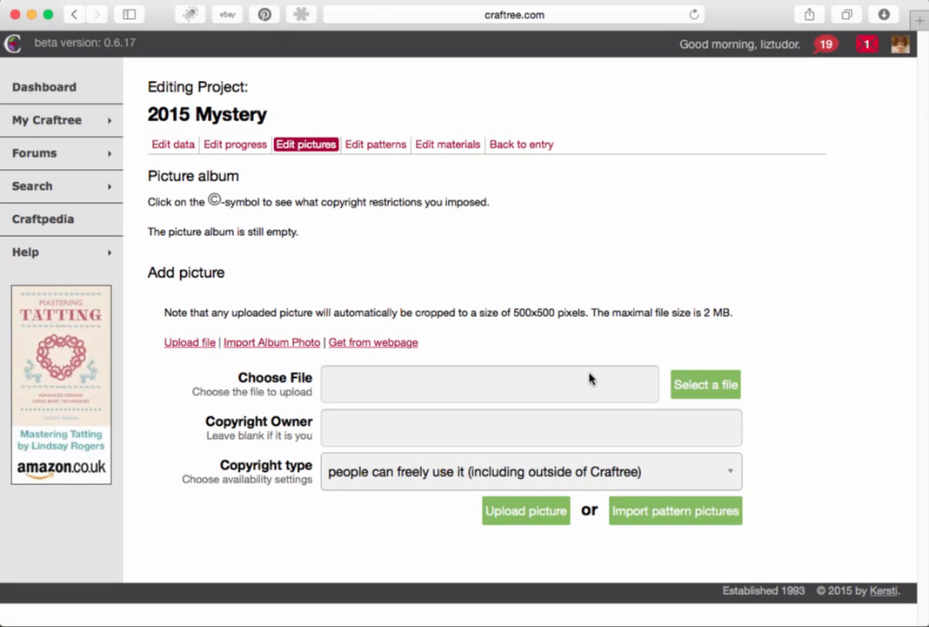
click(701, 383)
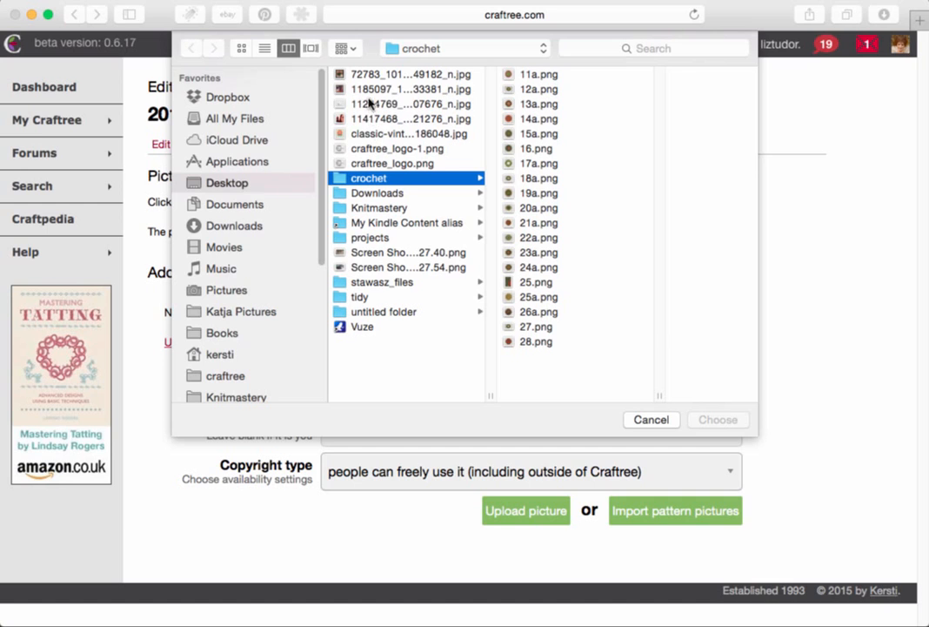
click(369, 267)
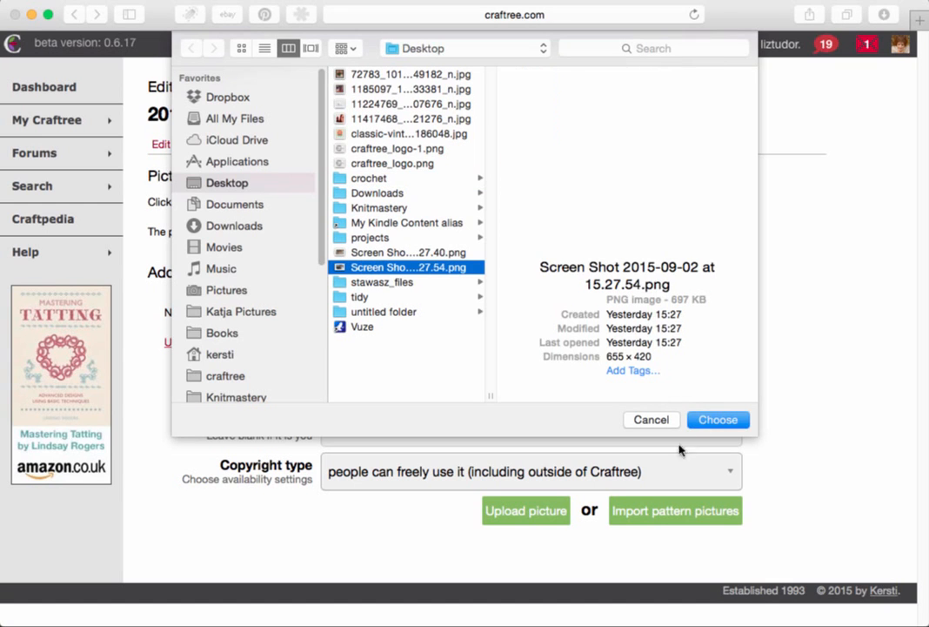
click(718, 420)
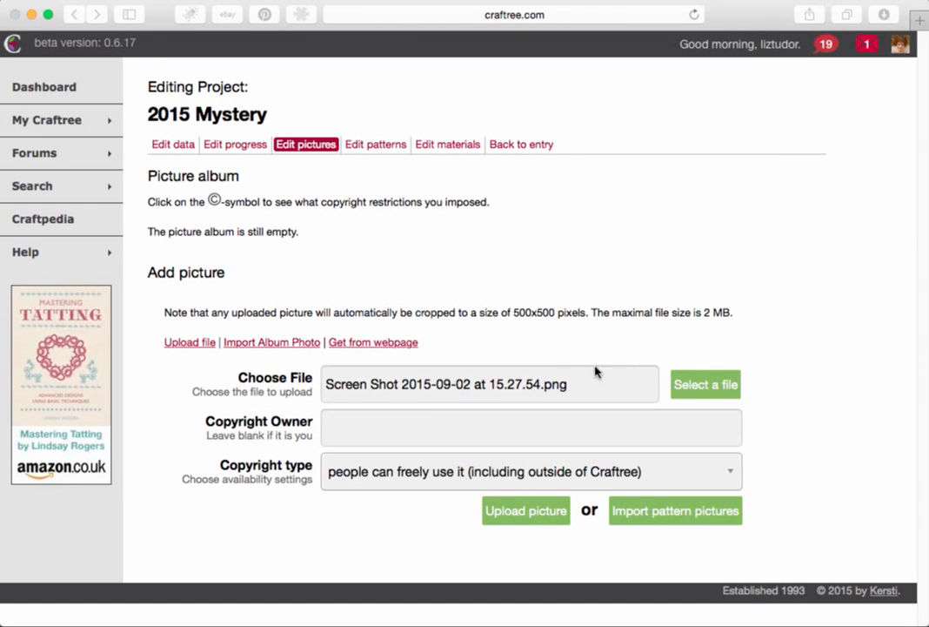
Step: Keep the copyright type "people can freely use it (including outside of Craftree)" and upload the picture
click(620, 473)
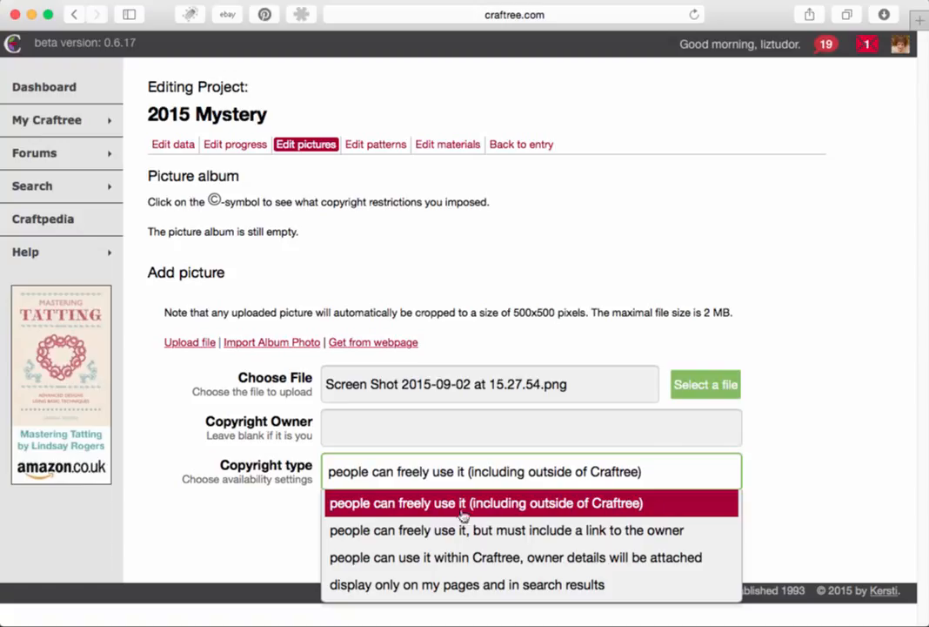
click(671, 507)
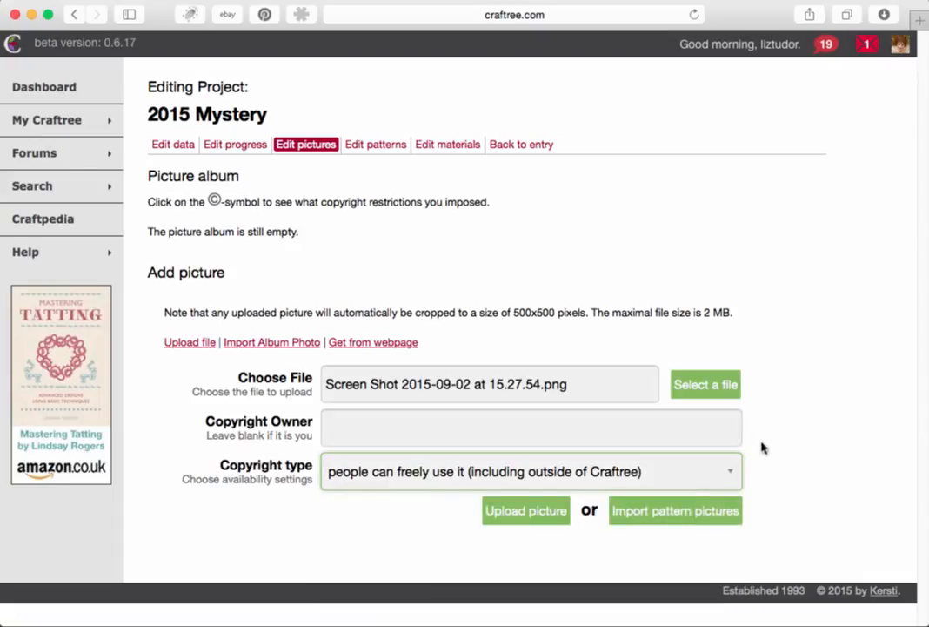
click(567, 509)
click(529, 517)
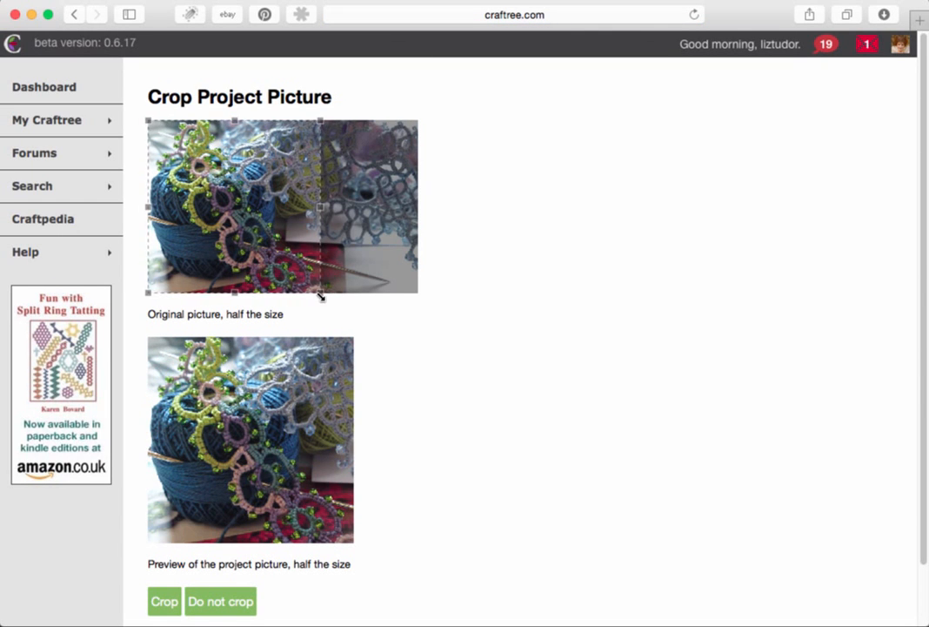
Step: Crop the uploaded project picture to the square area around the blue thread ball
drag(319, 292, 319, 265)
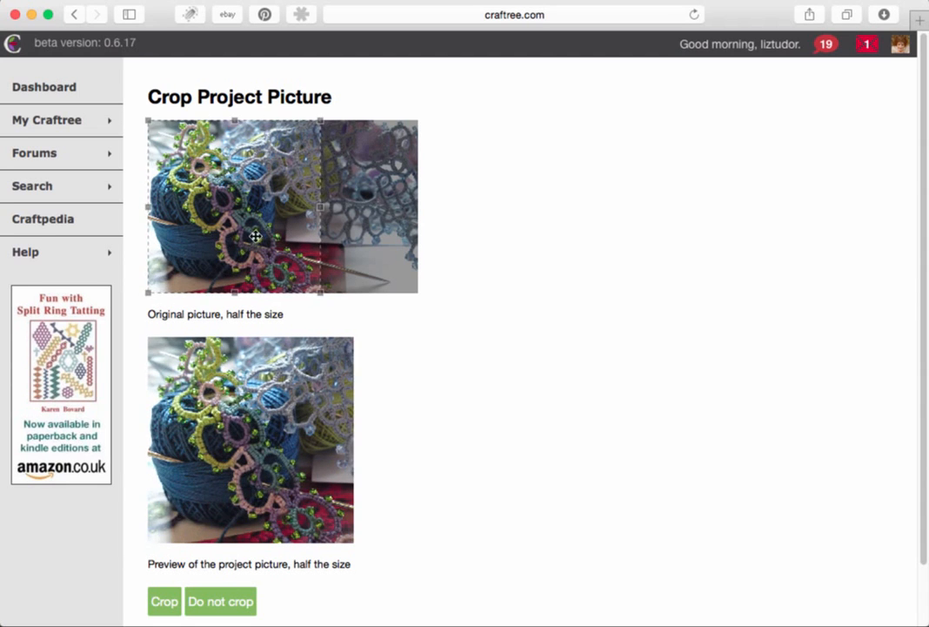
mouse_move(253, 228)
mouse_down()
mouse_move(345, 221)
mouse_move(254, 210)
mouse_up()
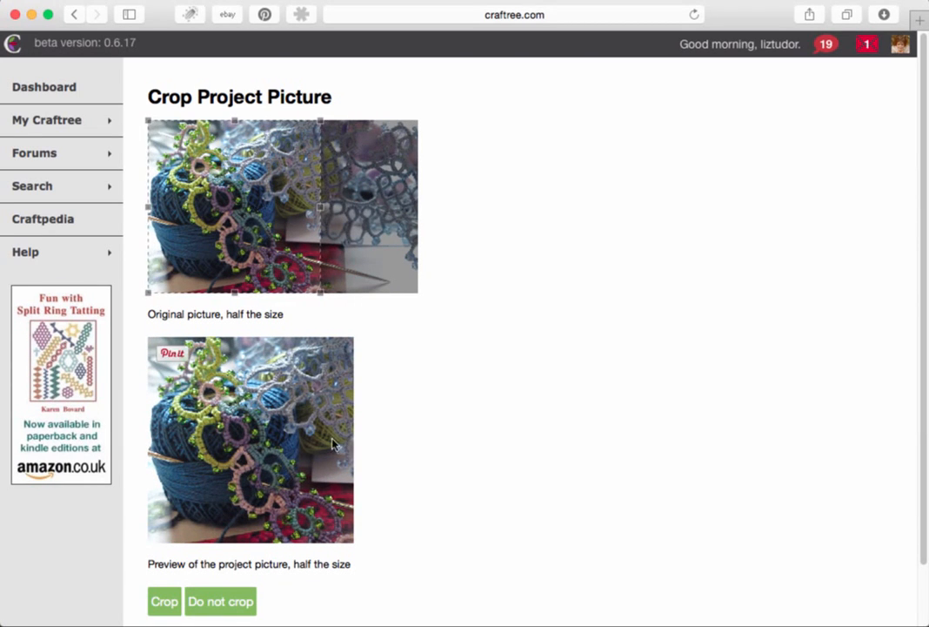
click(161, 603)
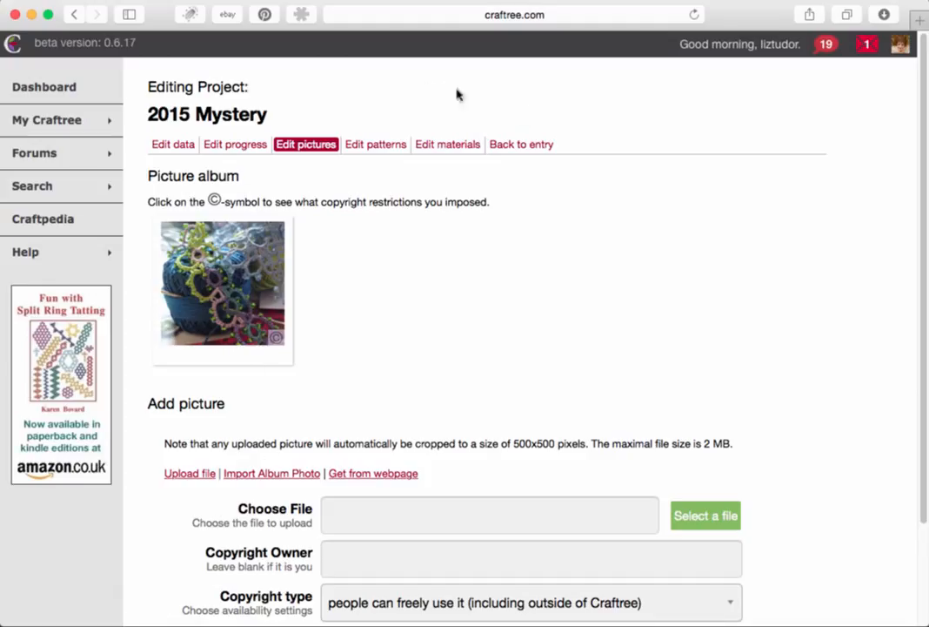
Step: View the patterns associated with the project and search for the material "lizbeth" to add
click(376, 144)
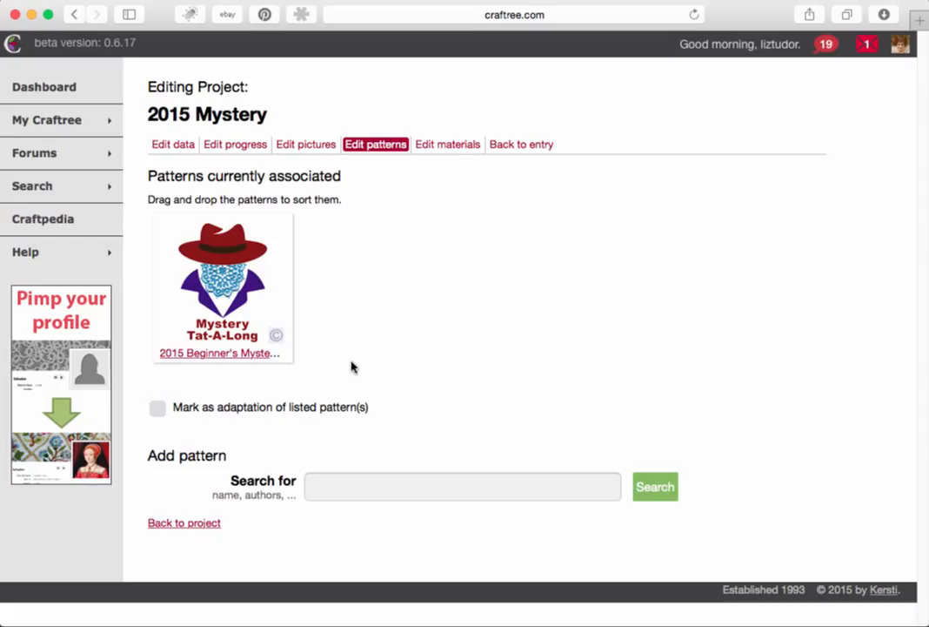
click(446, 148)
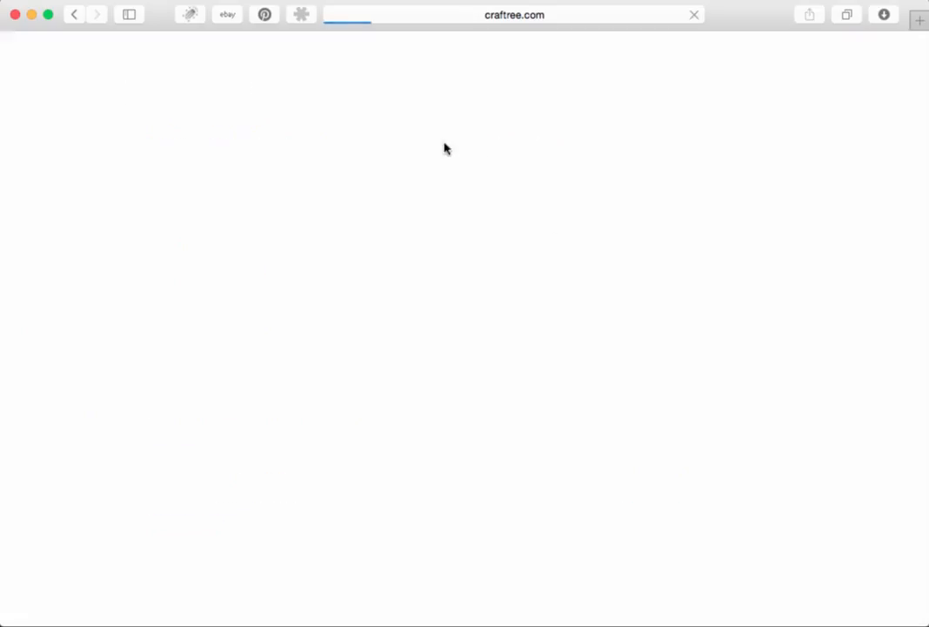
click(388, 234)
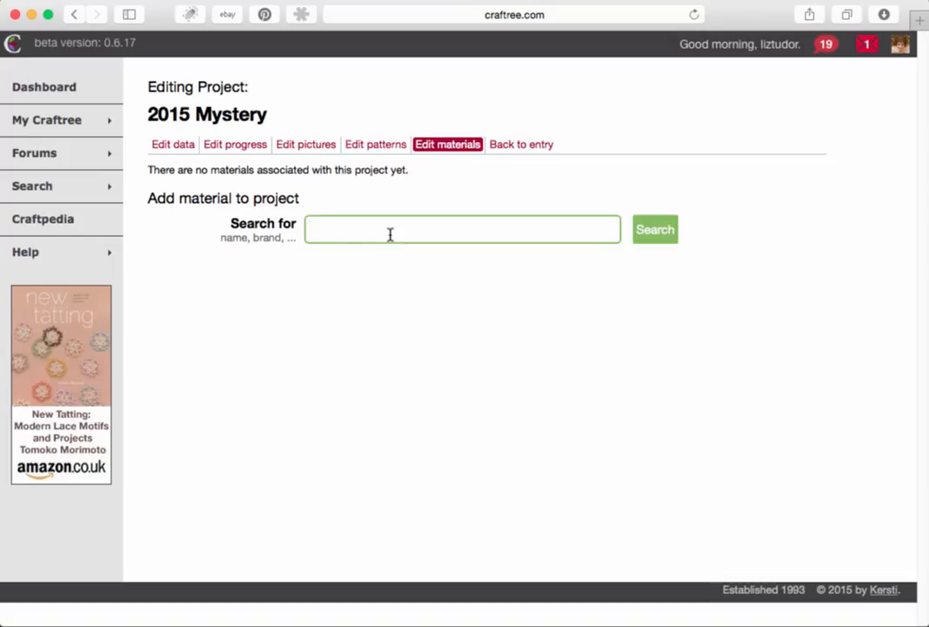
text(lizbeth)
click(663, 233)
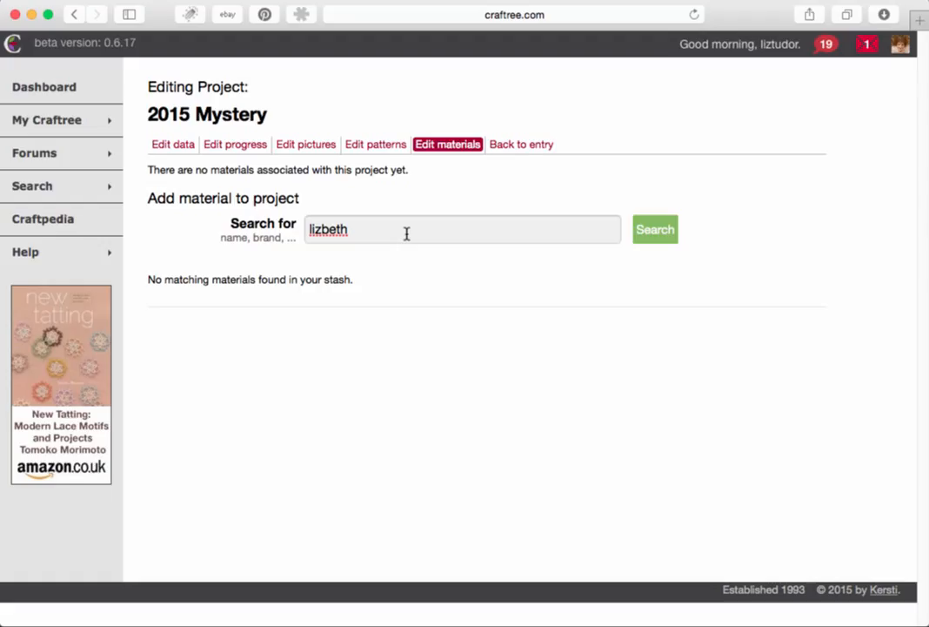
Step: Go back to the project's entry page and review the picture, details and comments area
click(520, 144)
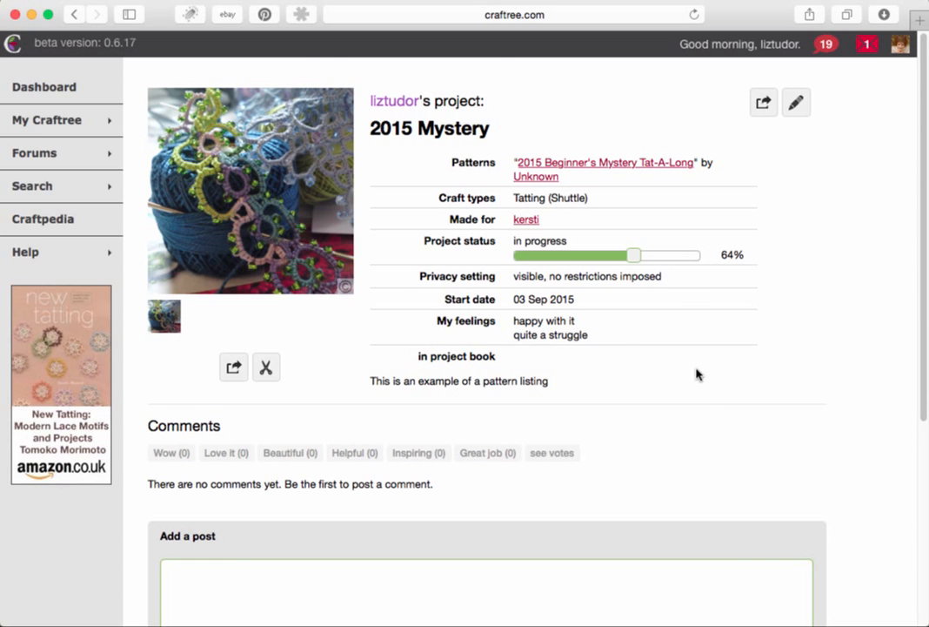
mouse_move(228, 117)
scroll(753, 396, down, 5)
scroll(753, 391, up, 5)
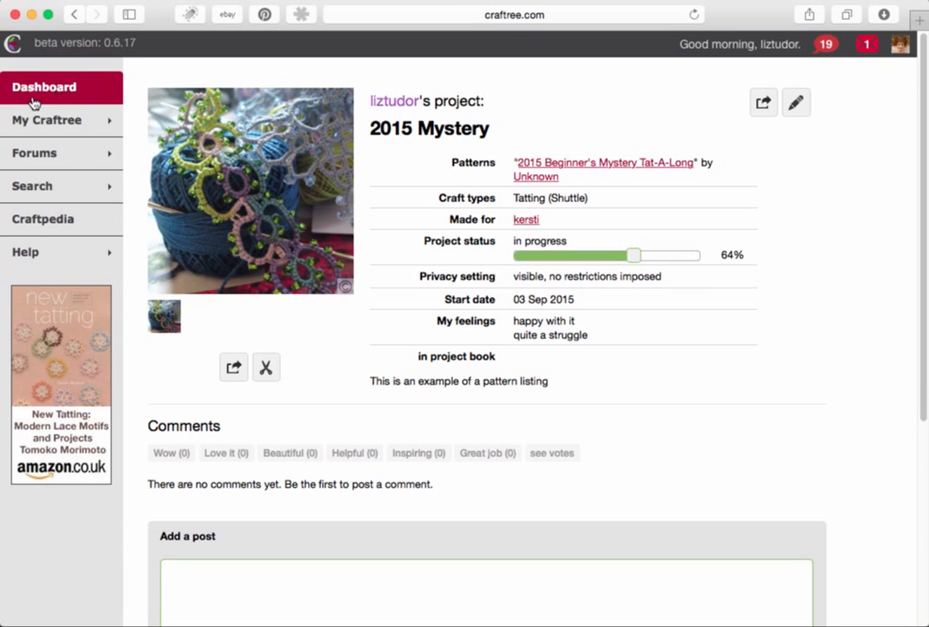
Step: Show the personal project book and open the 2015 Mystery project from it
mouse_move(43, 119)
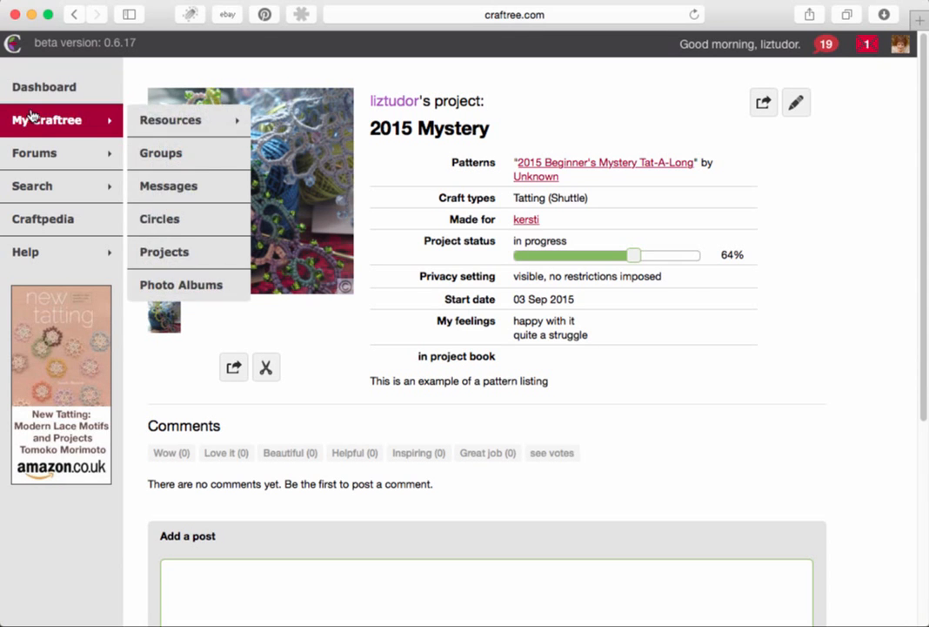
click(170, 254)
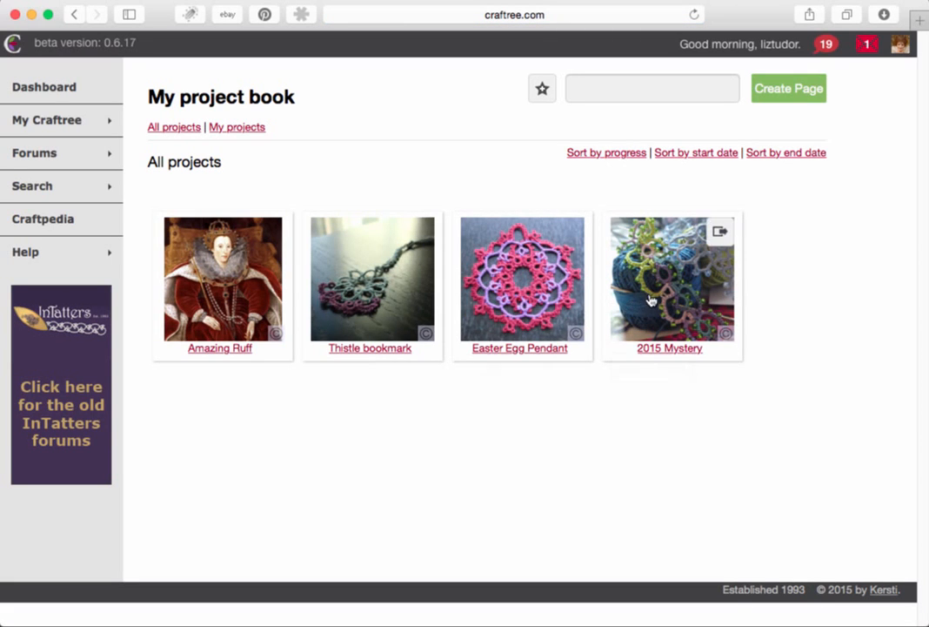
click(655, 285)
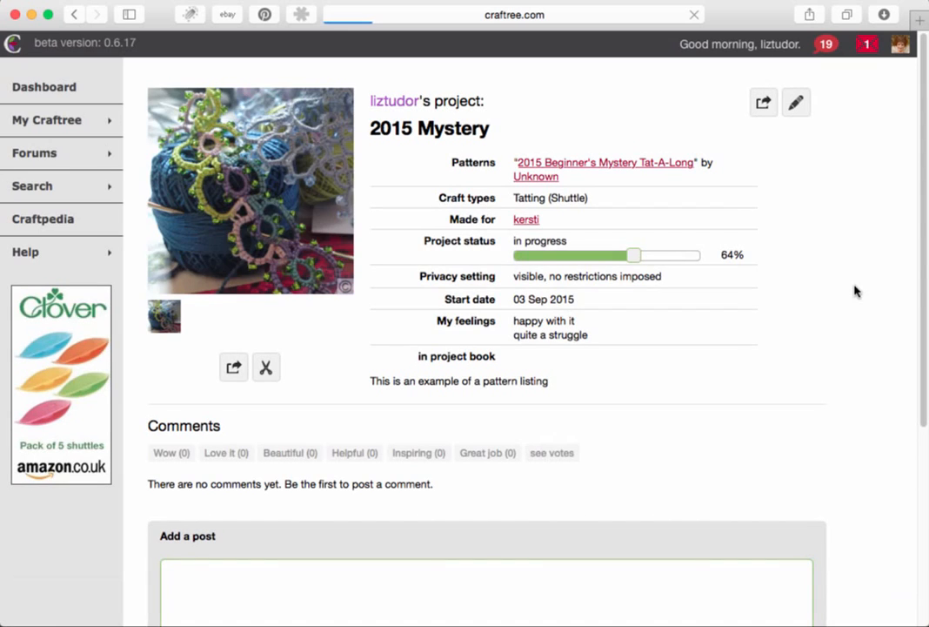
Step: Open the linked 2015 Beginner's Mystery Tat-A-Long pattern and examine the projects that use it
click(582, 163)
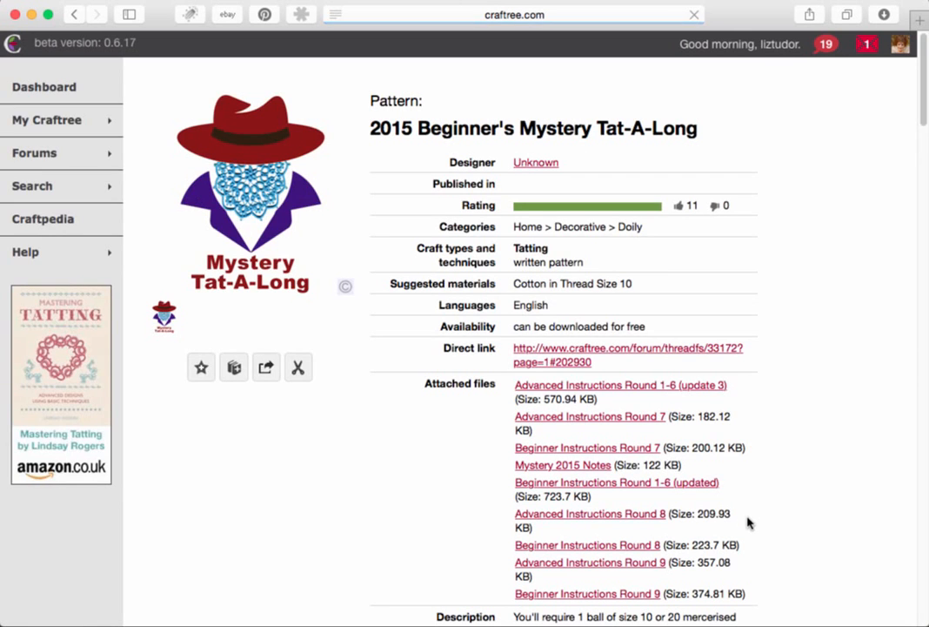
scroll(749, 523, down, 6)
scroll(749, 523, down, 7)
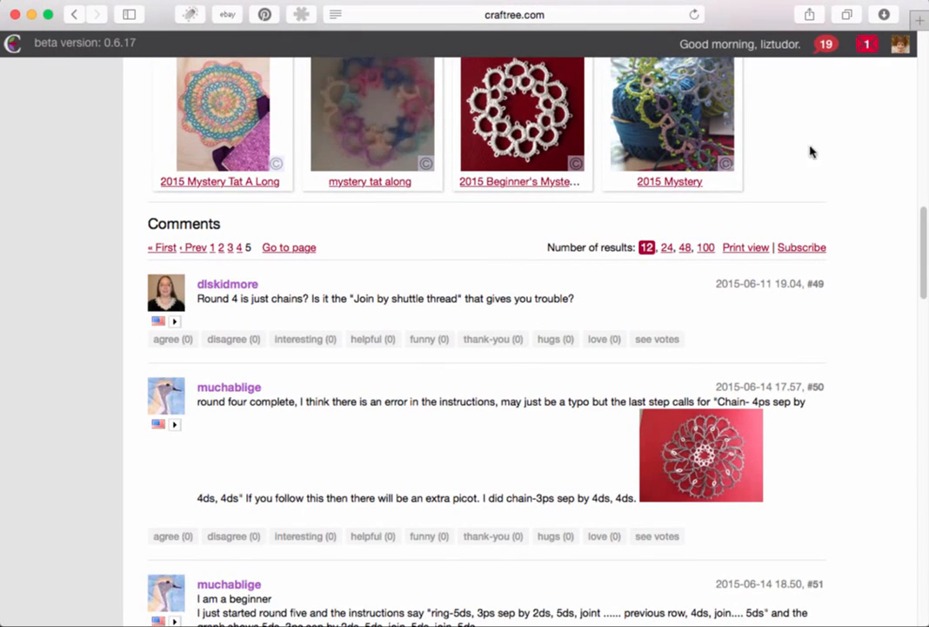
scroll(750, 183, up, 1)
scroll(757, 166, up, 1)
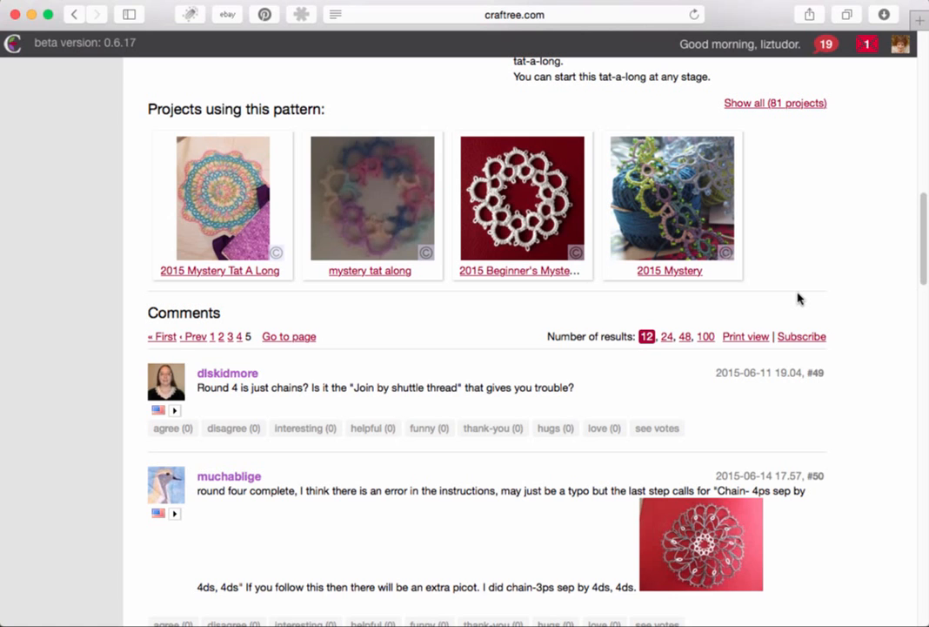
scroll(799, 298, up, 5)
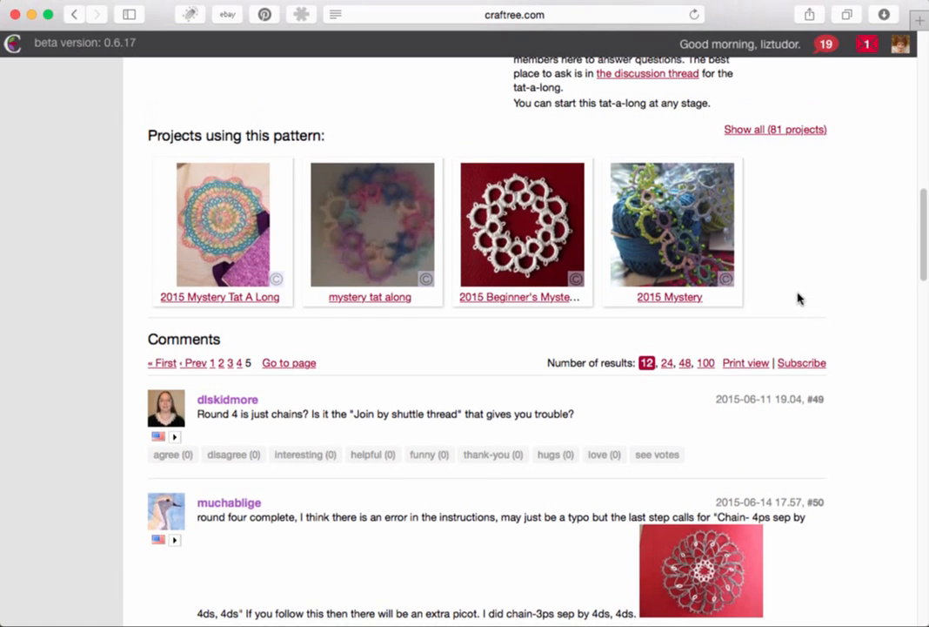